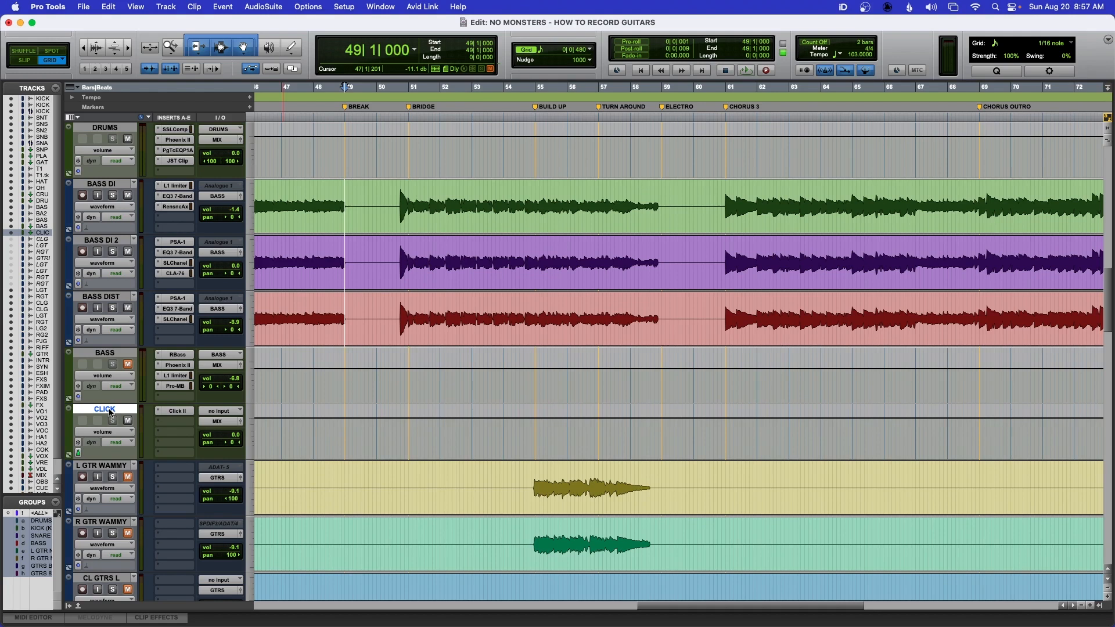
- Create one new mono audio track and name it INPUT
{"action": "key", "text": "shift+super+n"}
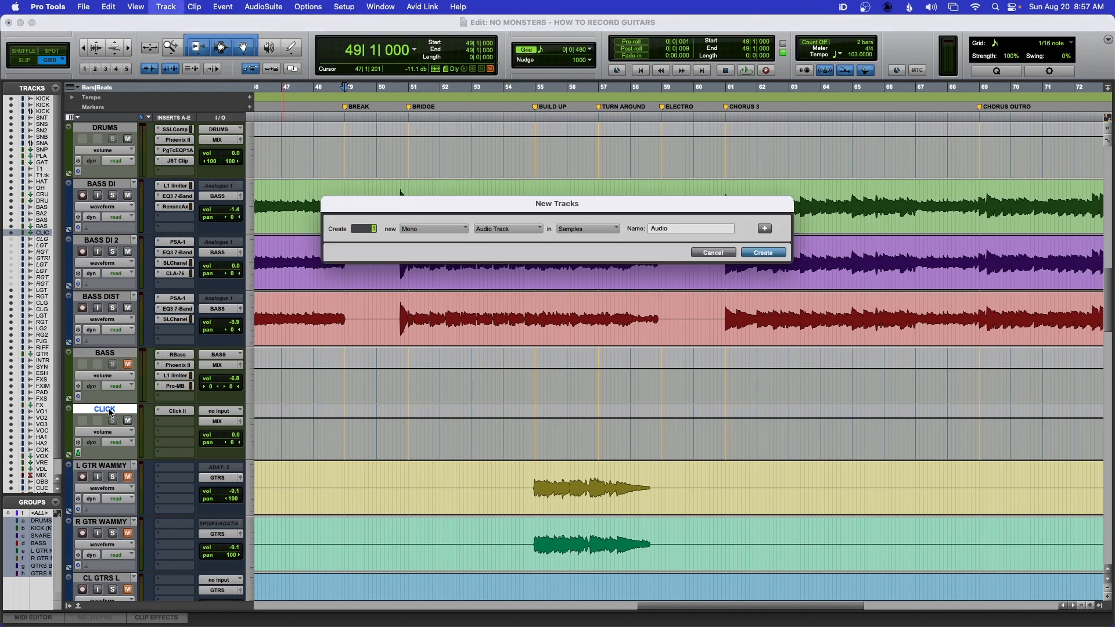
{"action": "key", "text": "Return"}
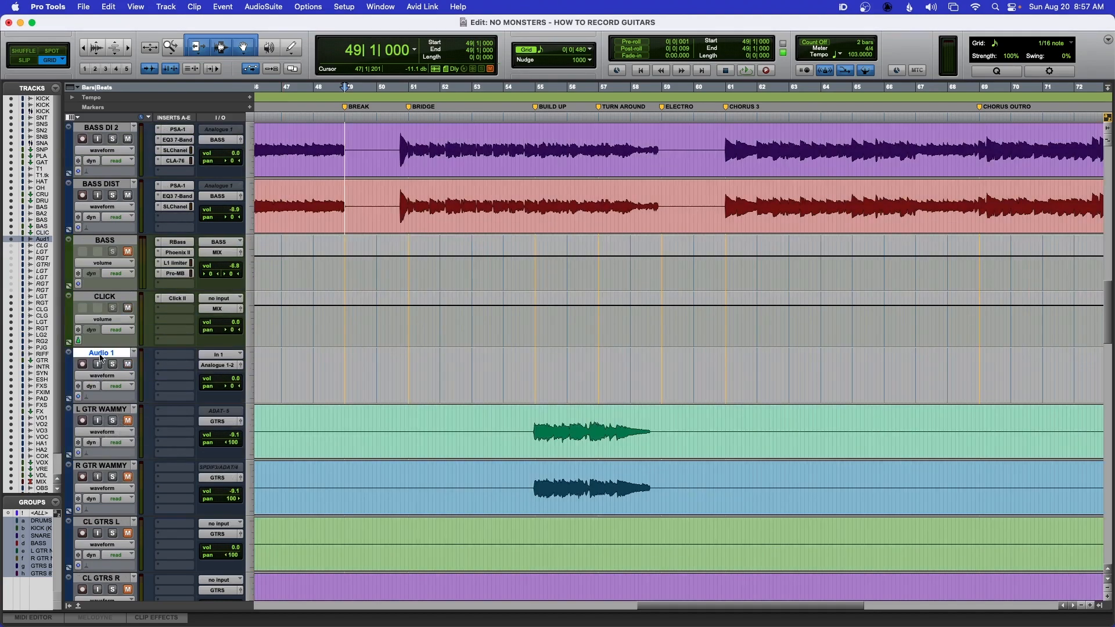
{"action": "double_click", "coordinate": [101, 359]}
{"action": "type", "text": "INPUT"}
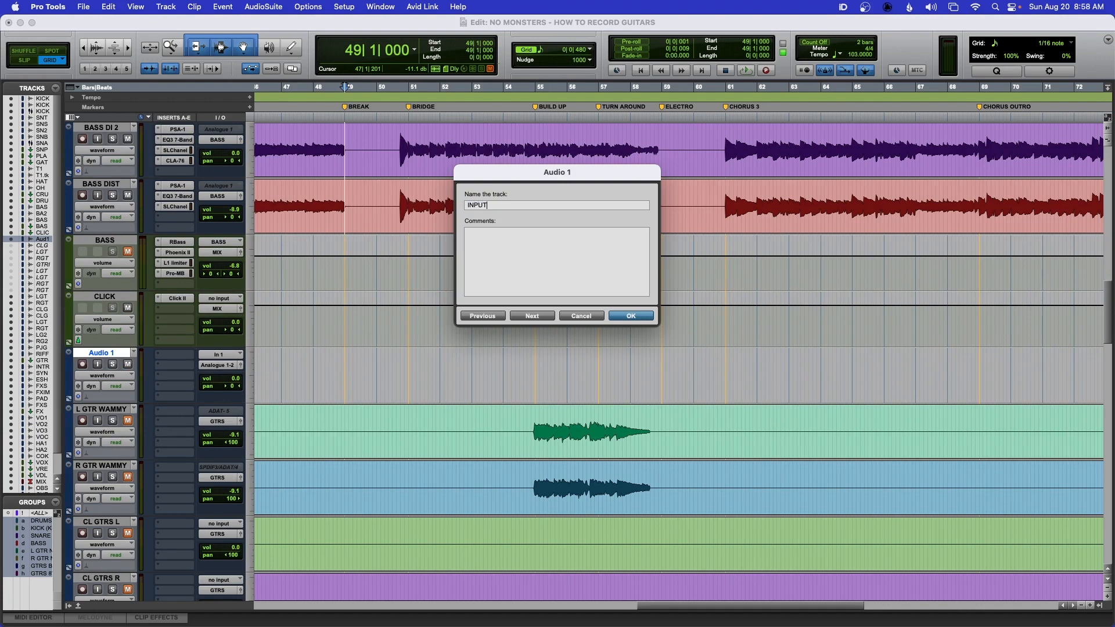
{"action": "key", "text": "Return"}
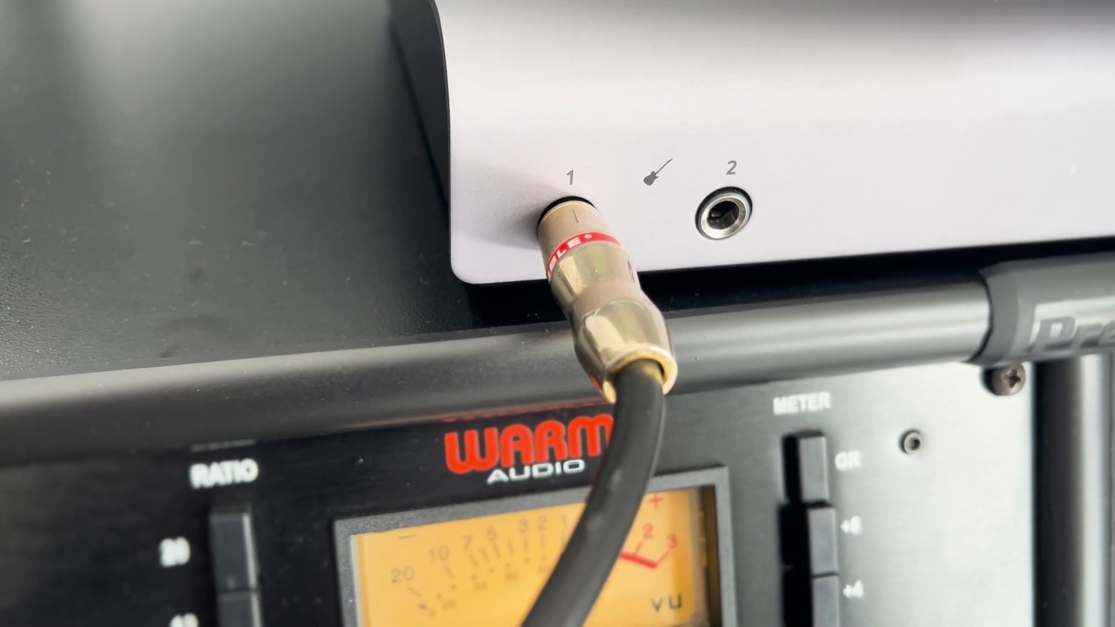
- Set the INPUT track's input to Audient iD44 1 (Mono)
{"action": "left_click", "coordinate": [219, 355]}
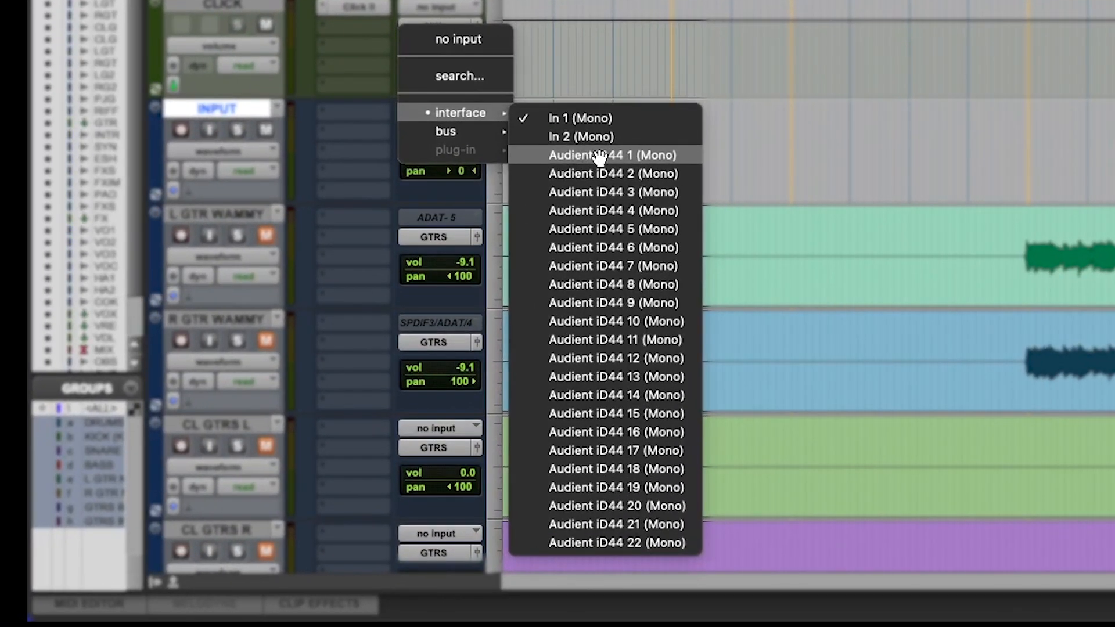
{"action": "left_click", "coordinate": [599, 155]}
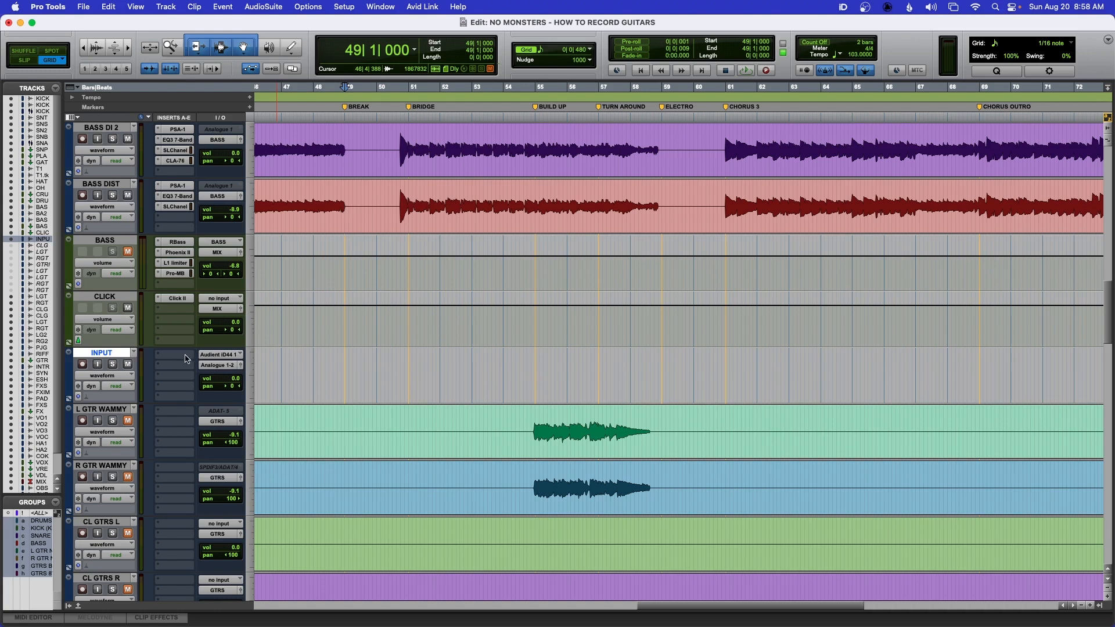
- Route the INPUT track's output to the MIX bus and enable its input monitoring
{"action": "left_click", "coordinate": [219, 365]}
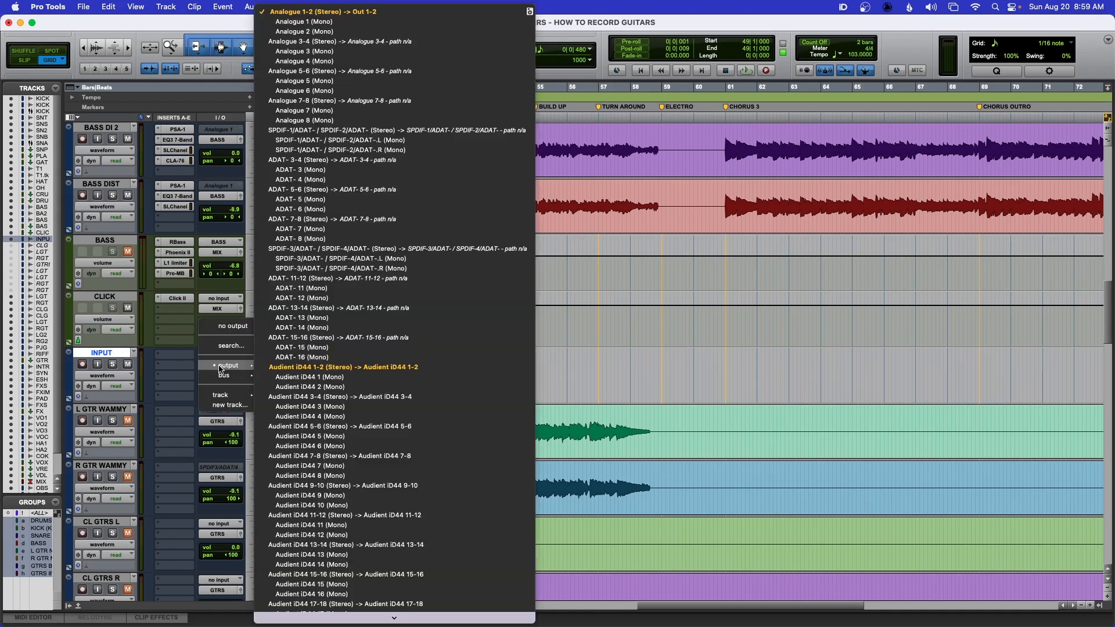
{"action": "mouse_move", "coordinate": [224, 375]}
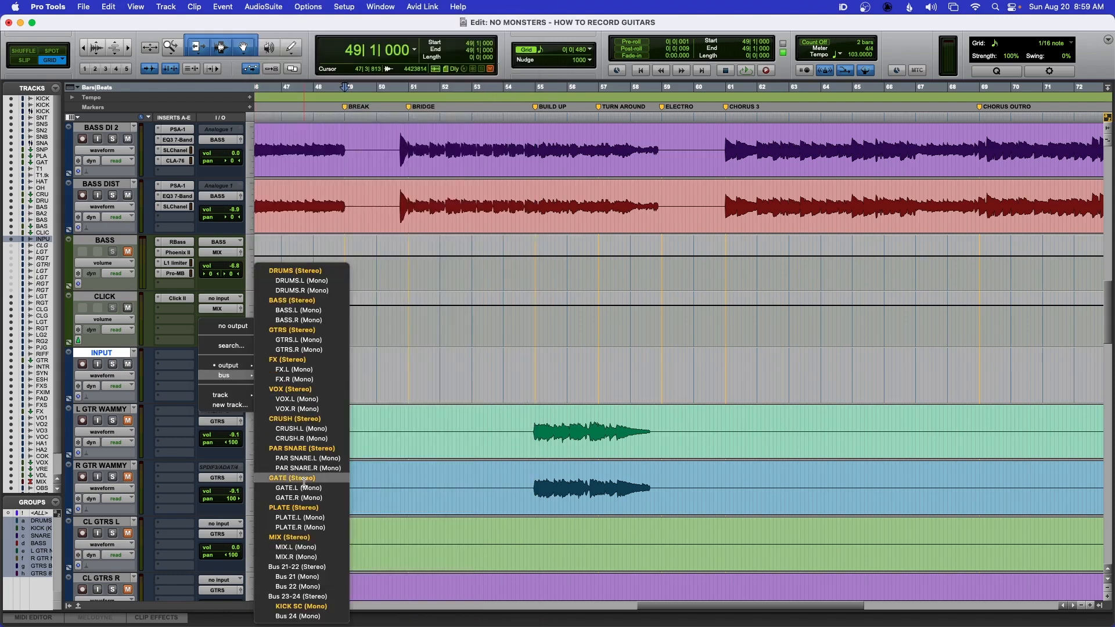
{"action": "left_click", "coordinate": [295, 528]}
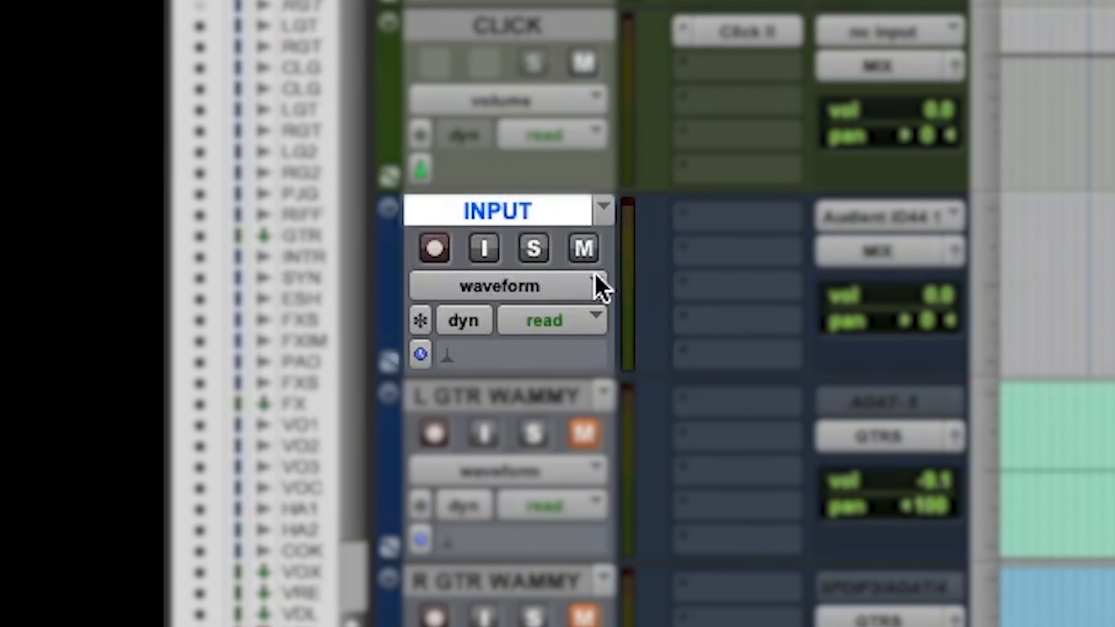
{"action": "left_click", "coordinate": [485, 250]}
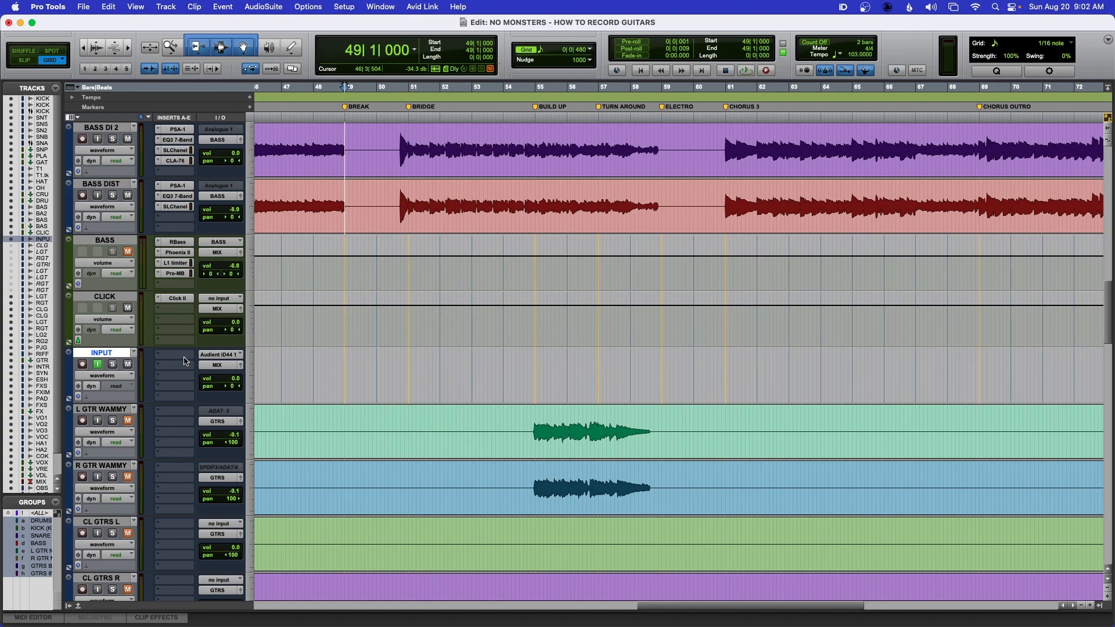
- Insert the StudioRack (mono) plugin on the INPUT track by searching for RACK
{"action": "left_click", "coordinate": [181, 360]}
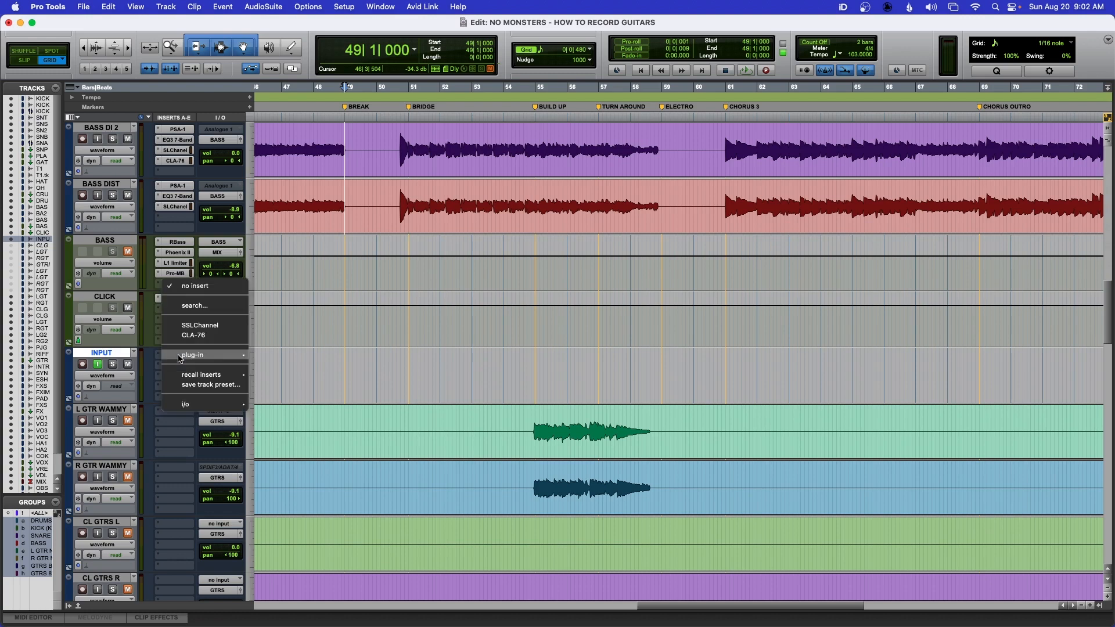
{"action": "left_click", "coordinate": [195, 306]}
{"action": "type", "text": "RACK"}
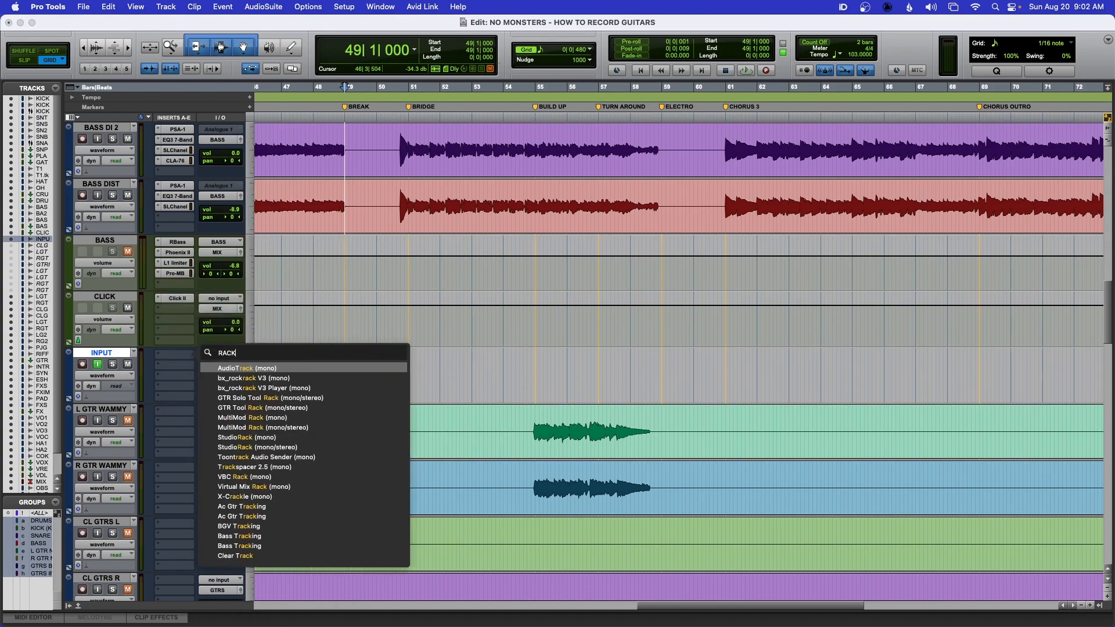
{"action": "left_click", "coordinate": [232, 437]}
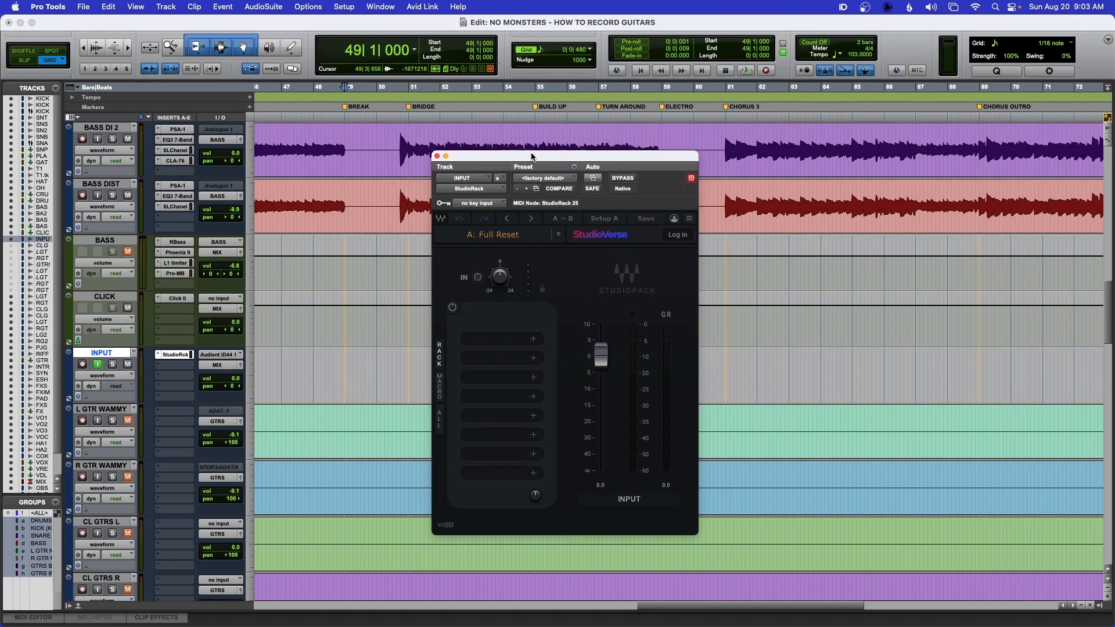
- Add NeuralAmpModeler to the first StudioRack slot by searching for NEURAL
{"action": "left_click_drag", "start_coordinate": [533, 148], "coordinate": [529, 157]}
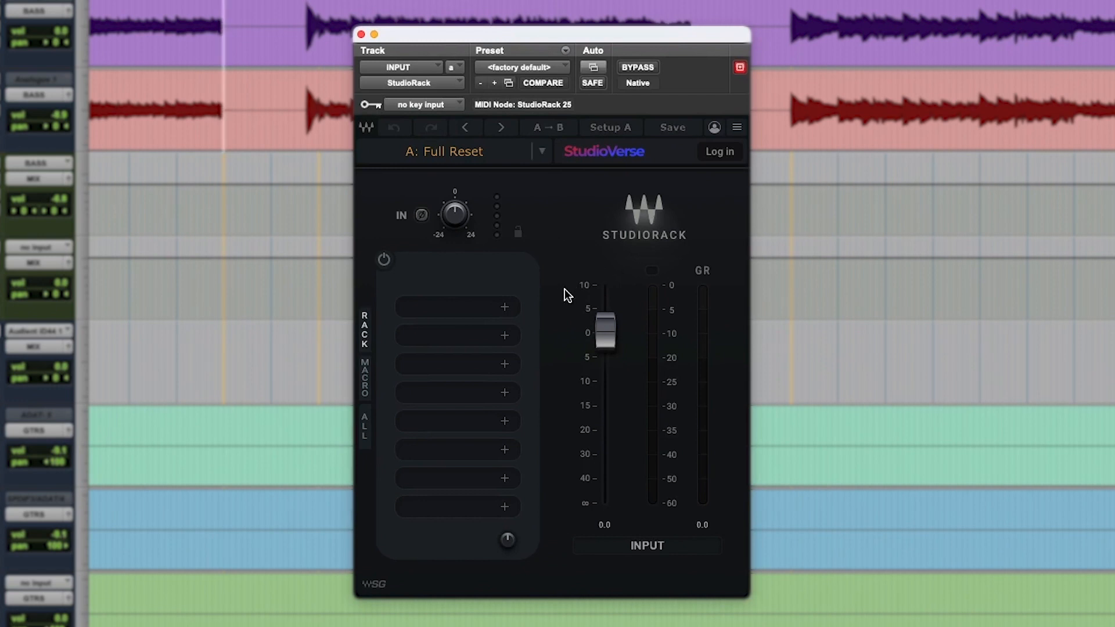
{"action": "left_click", "coordinate": [505, 308]}
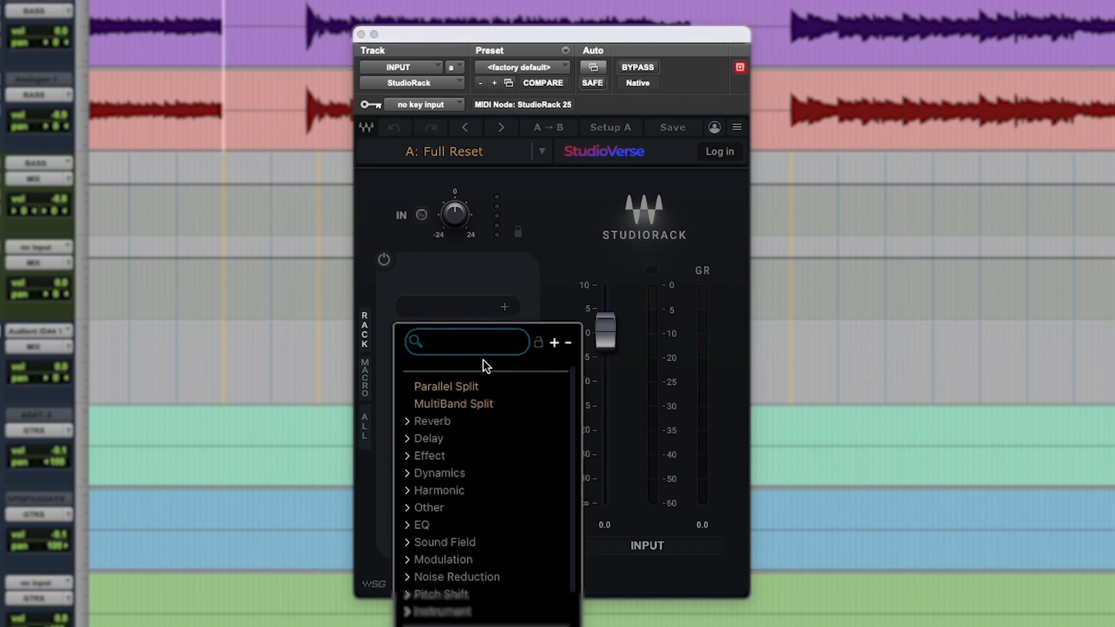
{"action": "type", "text": "NEURAL"}
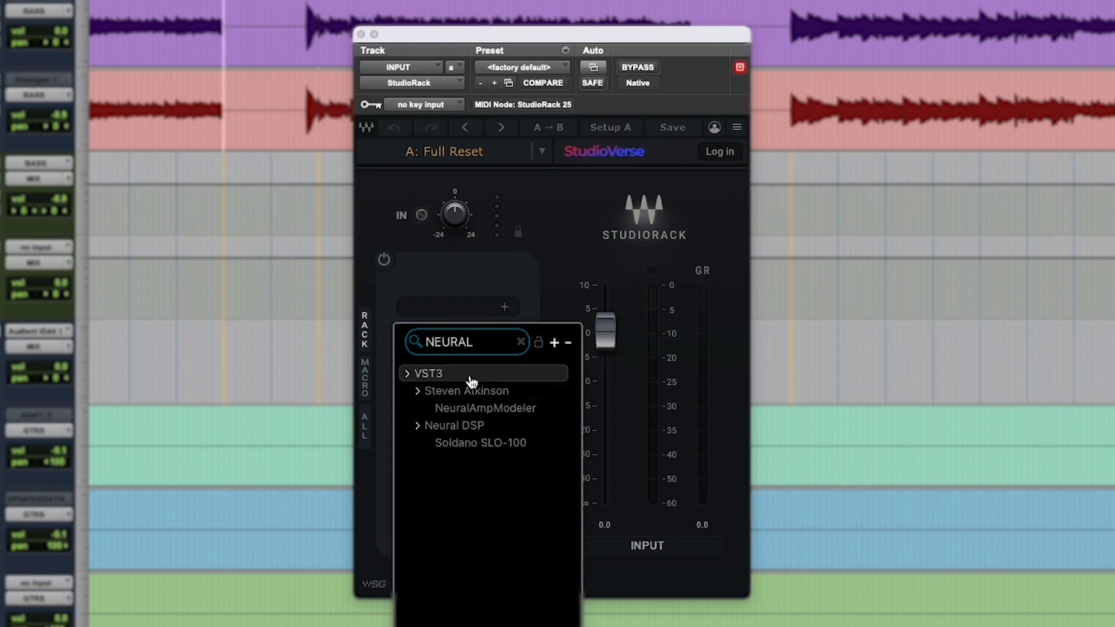
{"action": "left_click", "coordinate": [470, 409]}
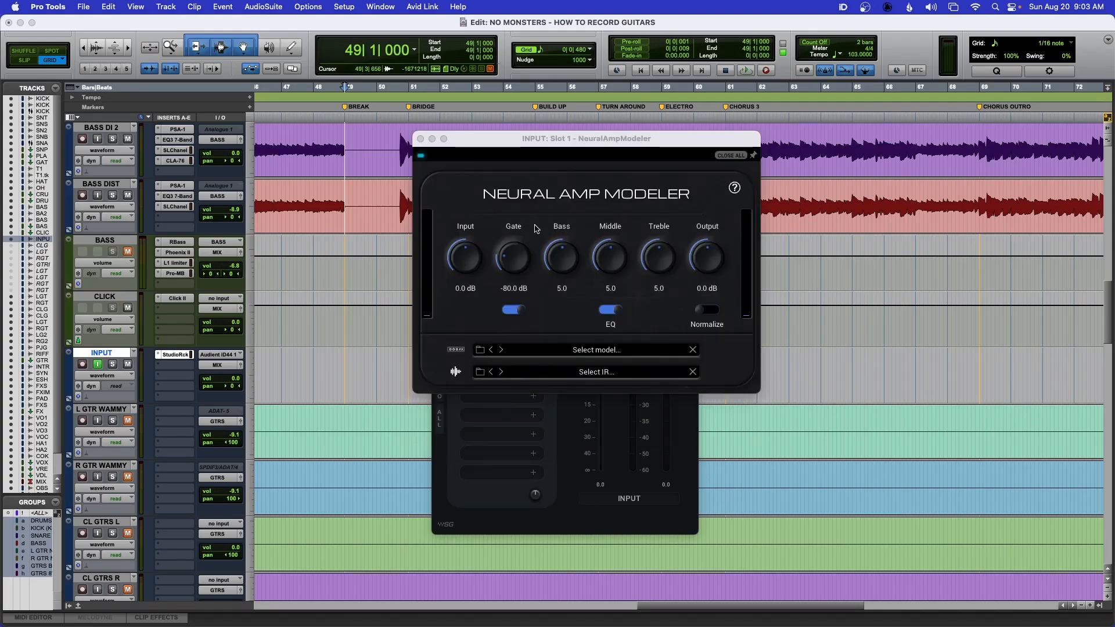
- Turn off the EQ and the gate in Neural Amp Modeler
{"action": "left_click_drag", "start_coordinate": [514, 141], "coordinate": [494, 181]}
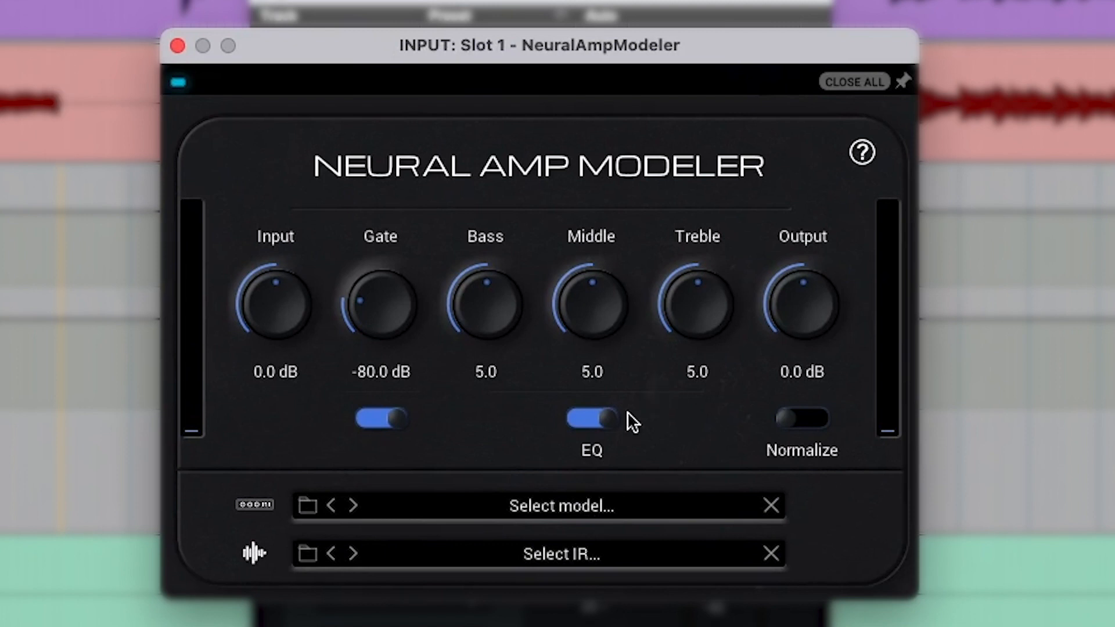
{"action": "left_click", "coordinate": [590, 419]}
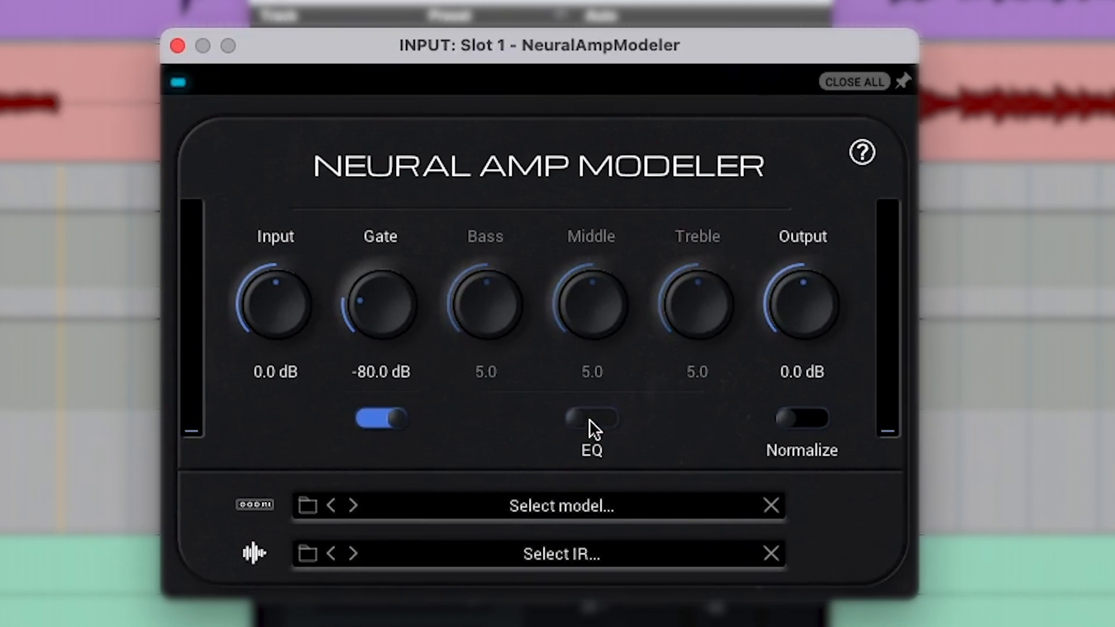
{"action": "left_click", "coordinate": [382, 425]}
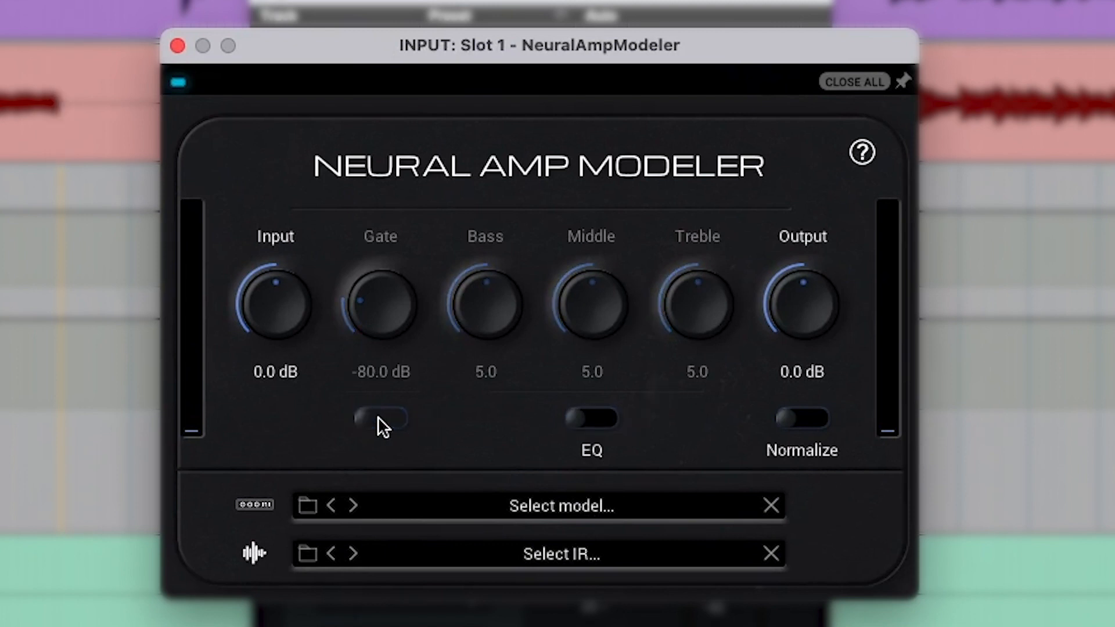
- Load the Bill_Wilson_5153_RIPPING THRASH.nam model into Neural Amp Modeler and close both plugin windows
{"action": "left_click", "coordinate": [532, 503]}
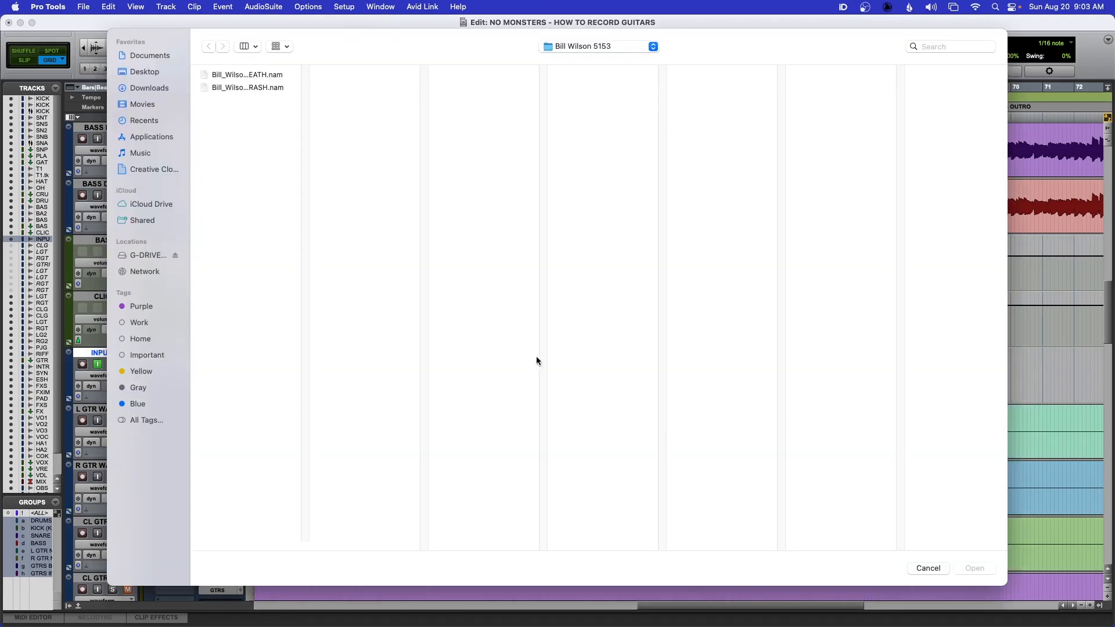
{"action": "left_click", "coordinate": [226, 88]}
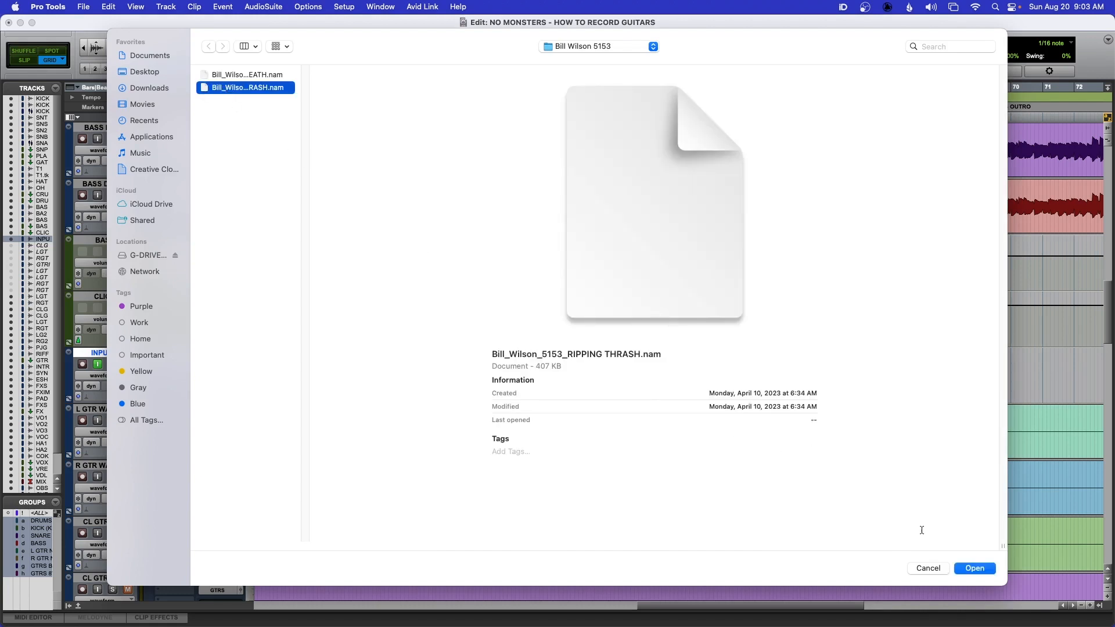
{"action": "left_click", "coordinate": [975, 568]}
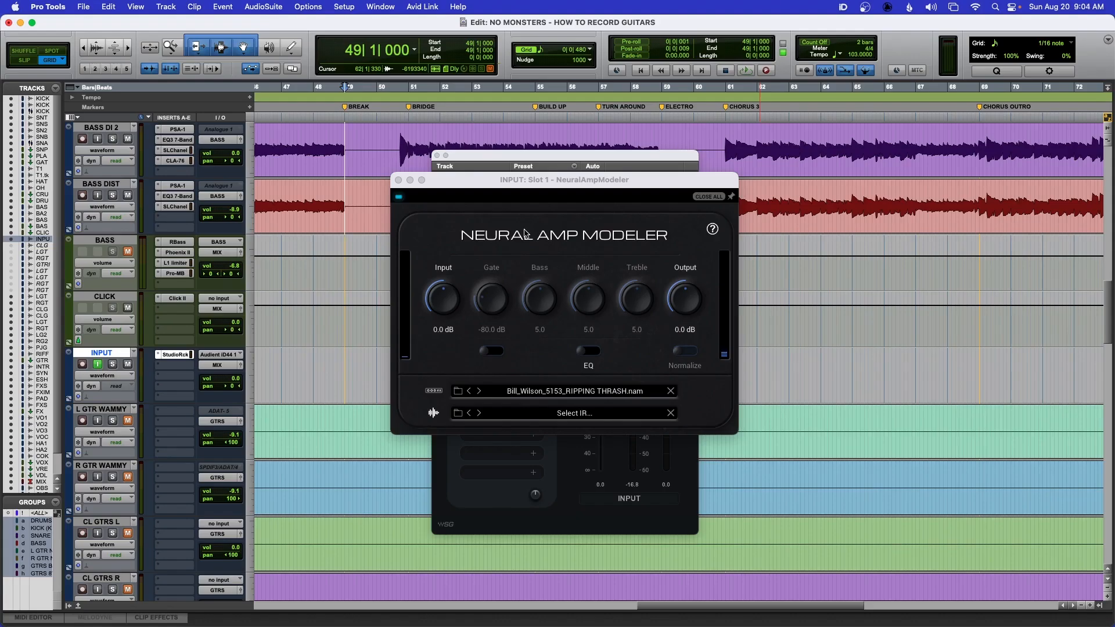
{"action": "left_click", "coordinate": [398, 180]}
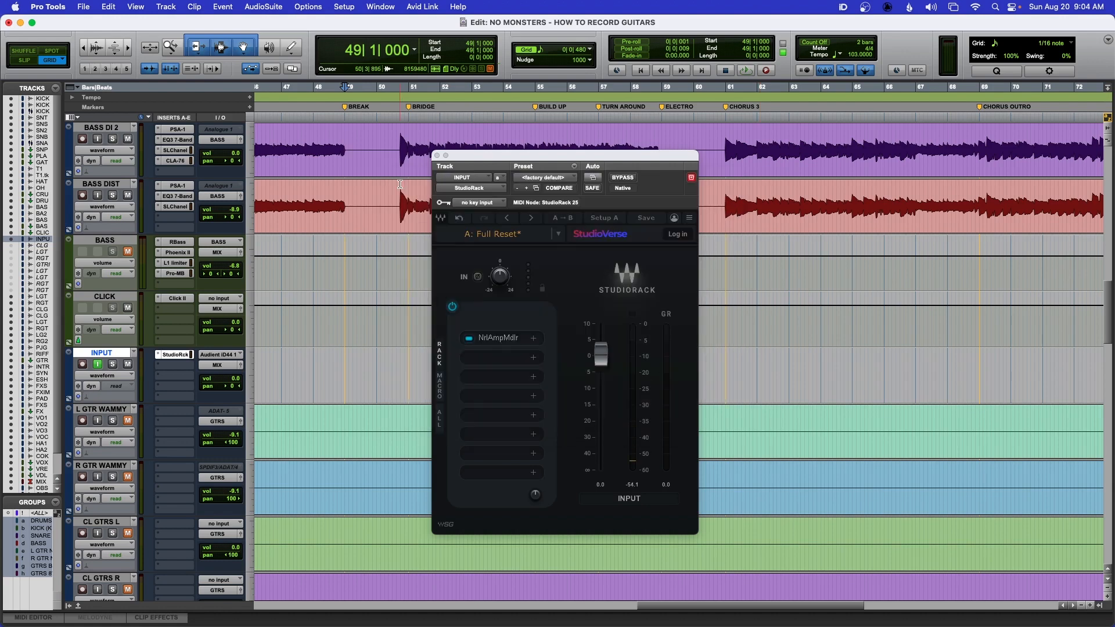
{"action": "left_click", "coordinate": [437, 155]}
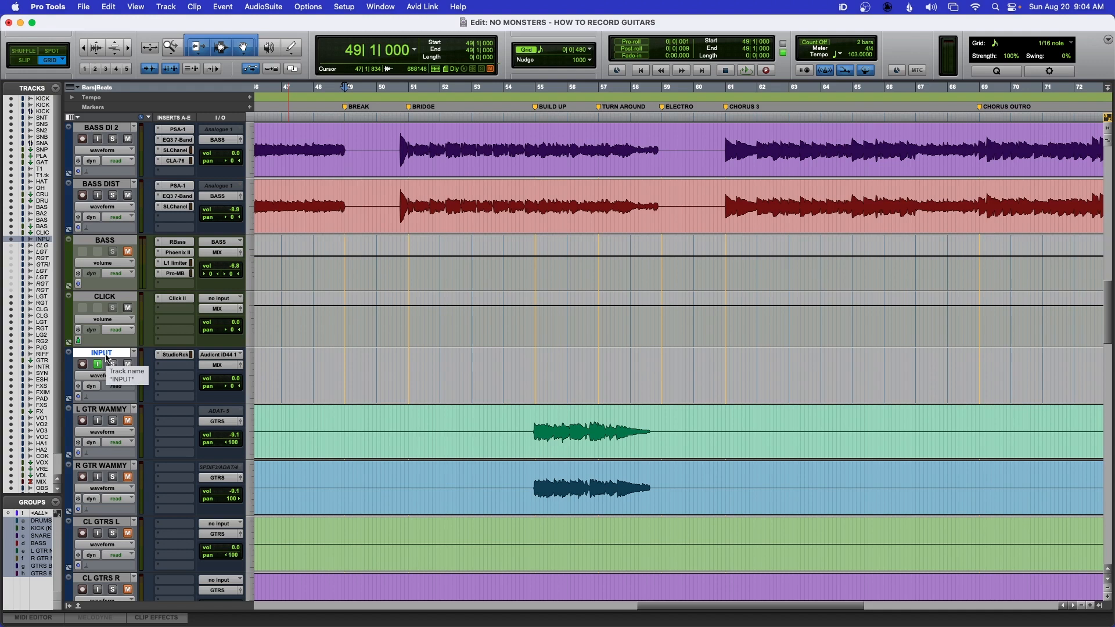
- Create 2 new mono audio tracks
{"action": "key", "text": "super+shift+n"}
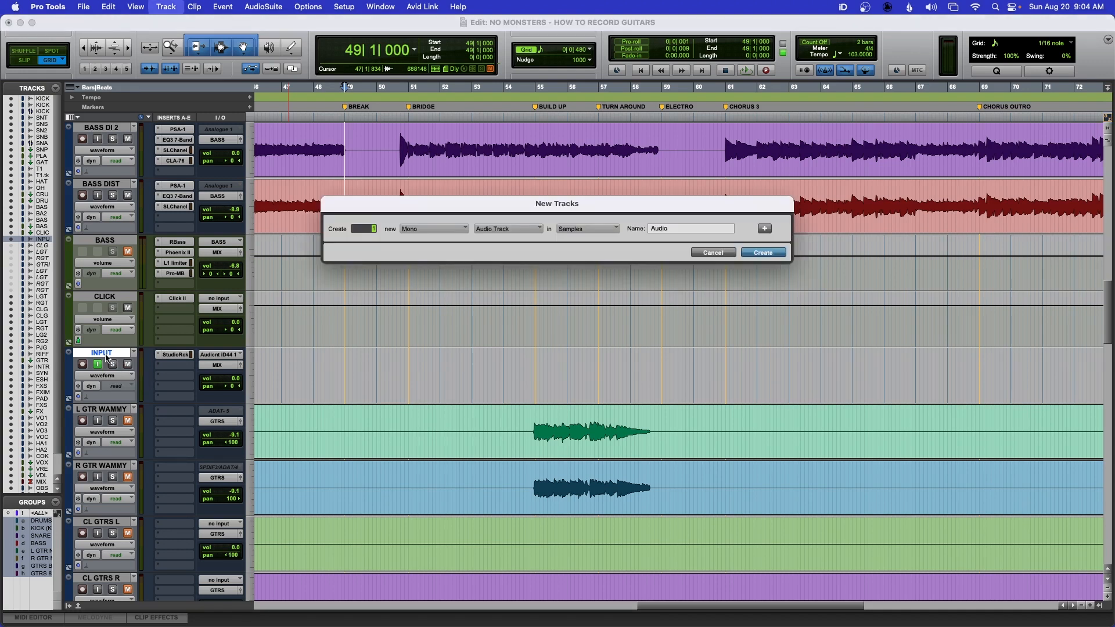
{"action": "type", "text": "2"}
{"action": "key", "text": "Return"}
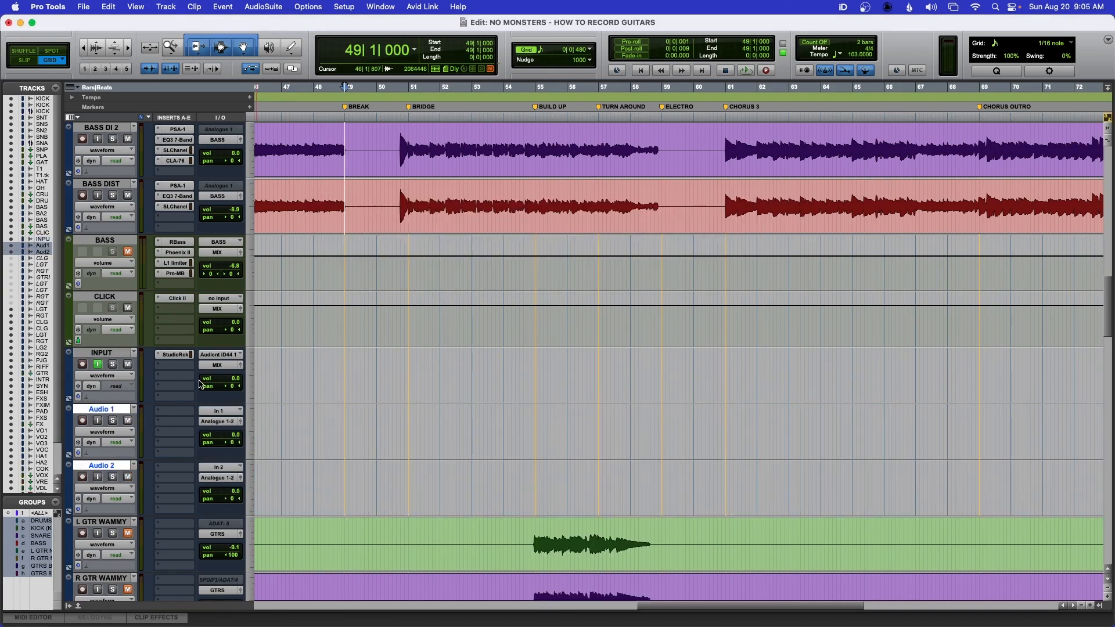
- Rename the first new track L GTR DI NAM
{"action": "double_click", "coordinate": [108, 414]}
{"action": "type", "text": "L"}
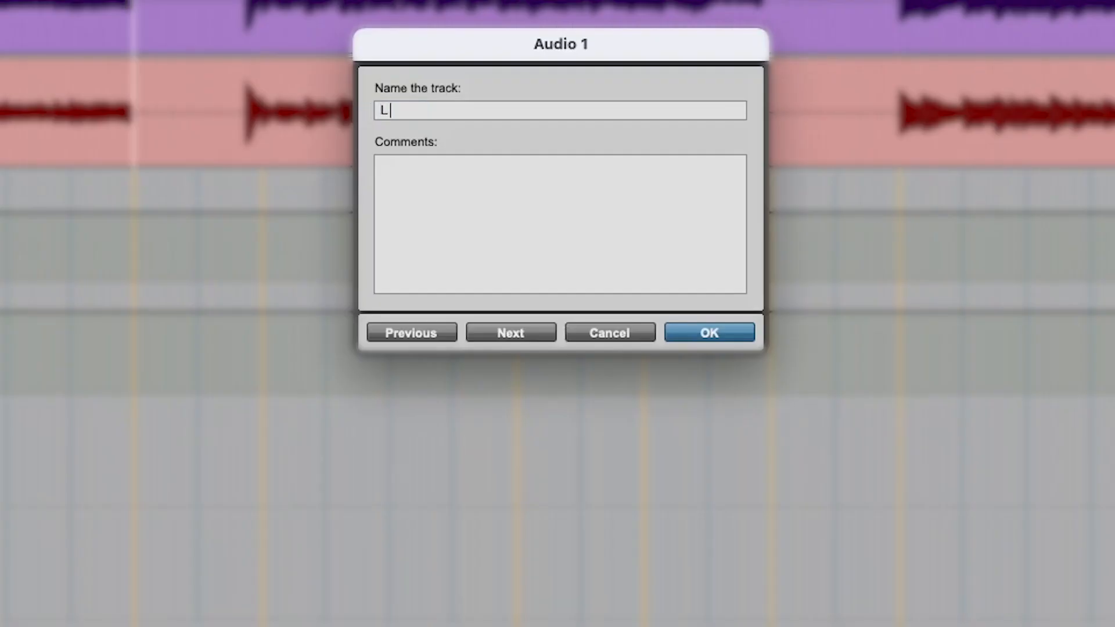
{"action": "type", "text": " GTR DI NA"}
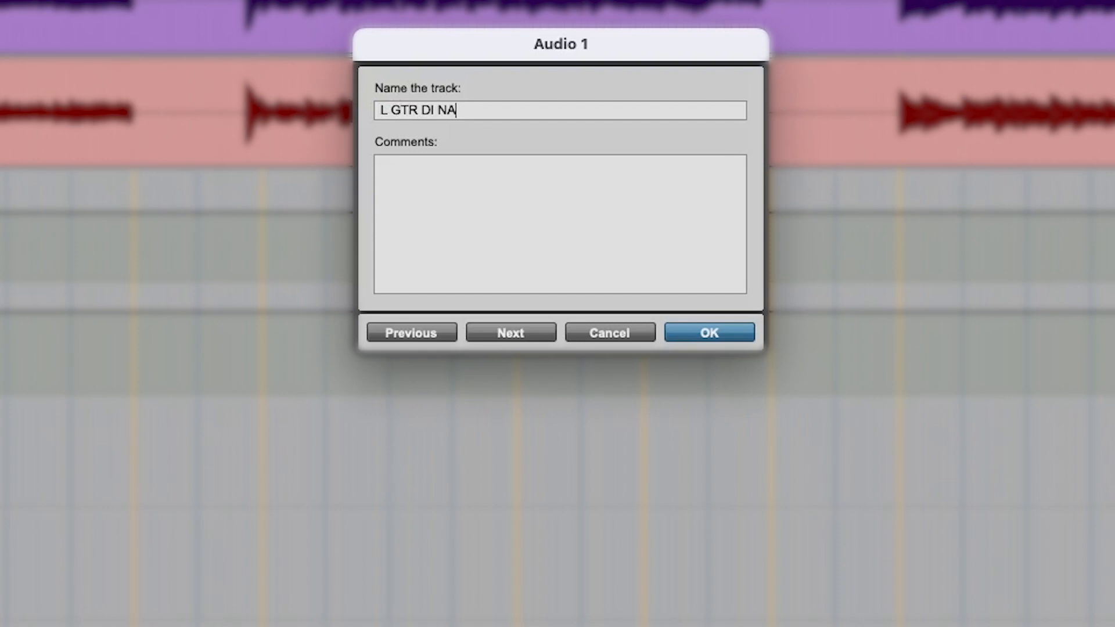
{"action": "type", "text": "M"}
{"action": "key", "text": "Return"}
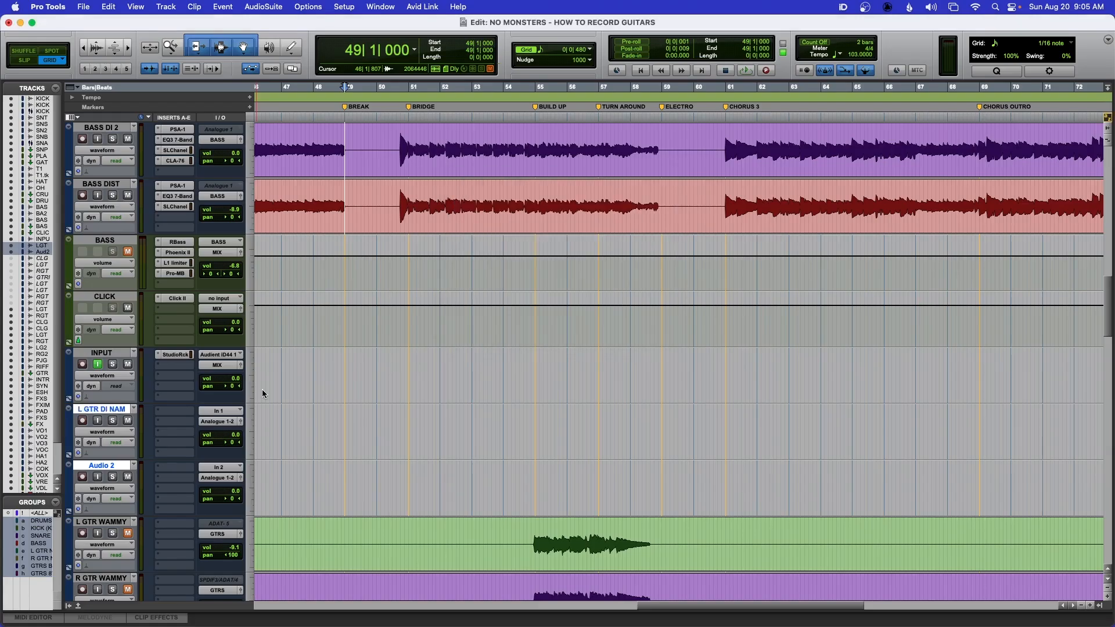
- Rename the second new track L GTR NAM
{"action": "double_click", "coordinate": [102, 465]}
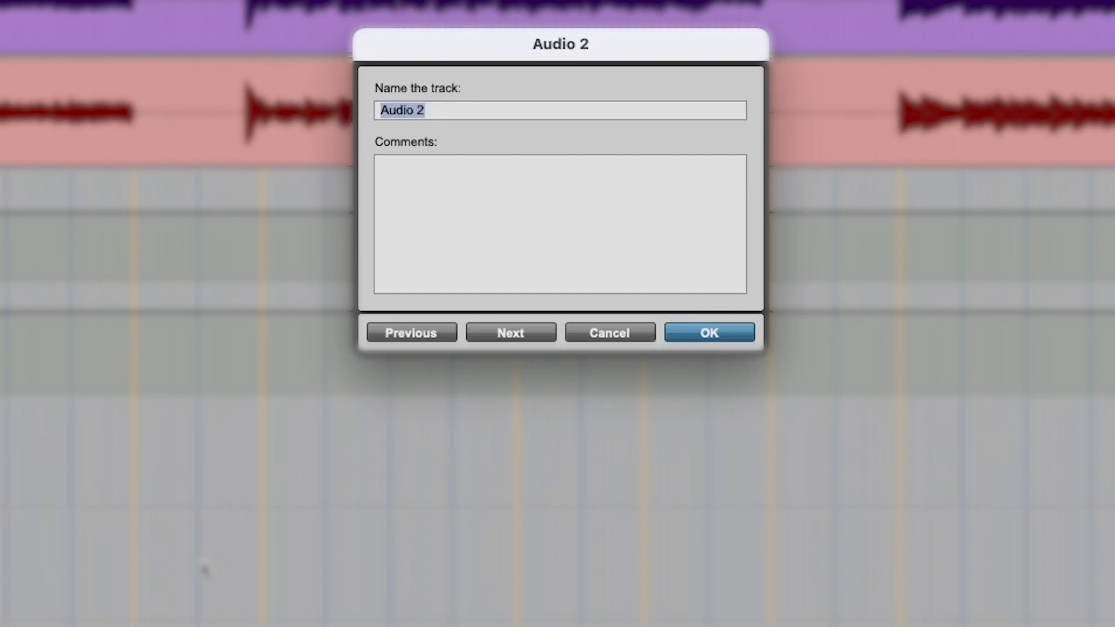
{"action": "type", "text": "L GTR NAM"}
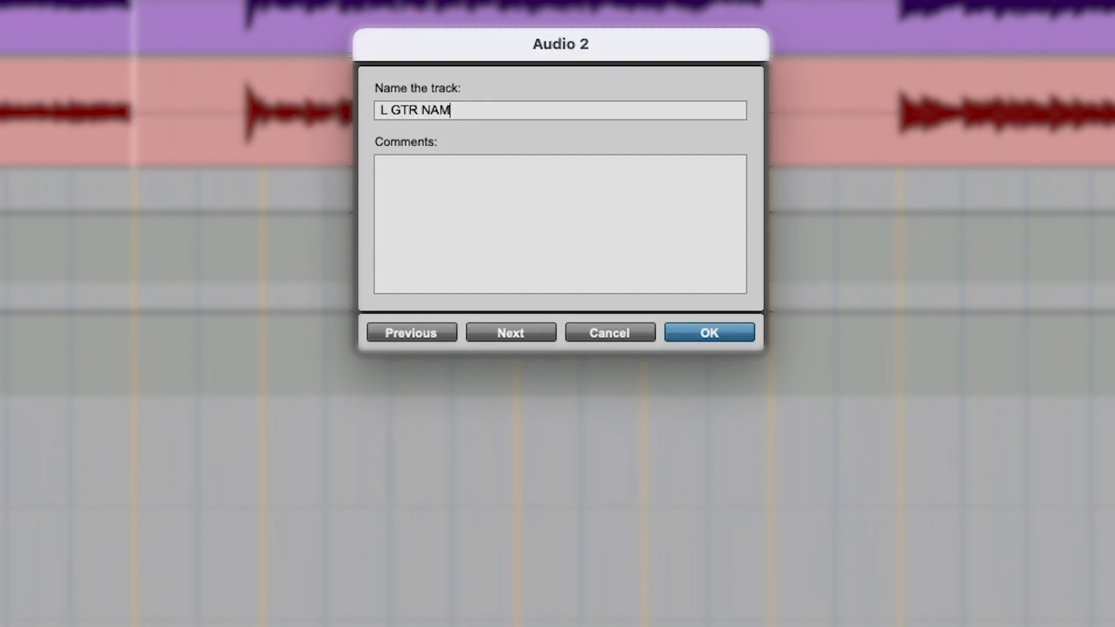
{"action": "key", "text": "Return"}
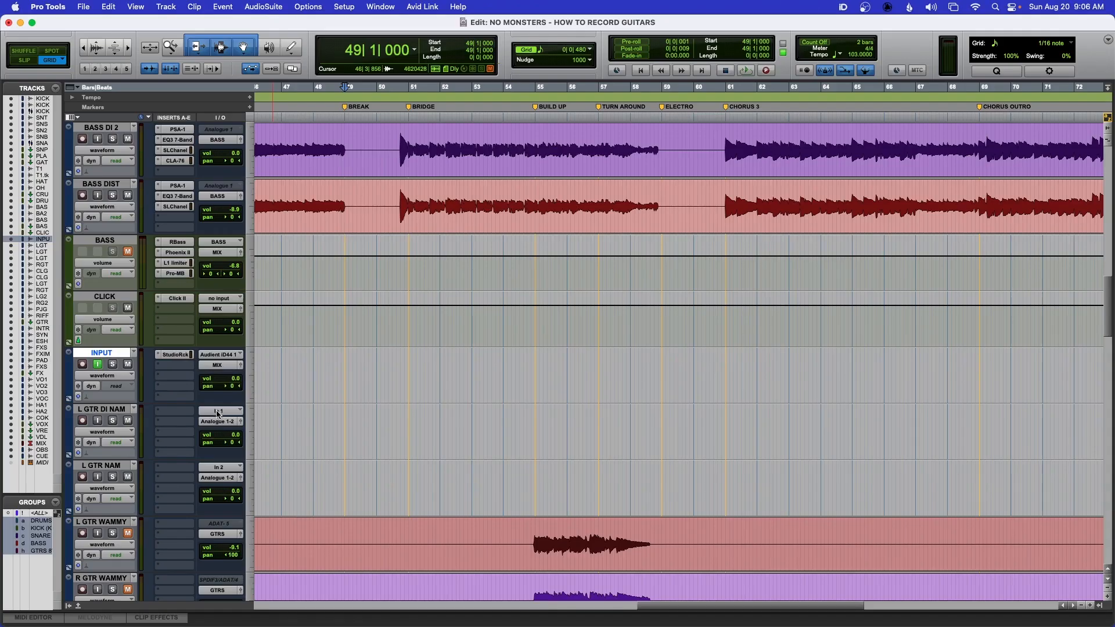
- Set the L GTR DI NAM track's input to Audient iD44 1 (Mono)
{"action": "left_click", "coordinate": [566, 244]}
{"action": "mouse_move", "coordinate": [232, 410]}
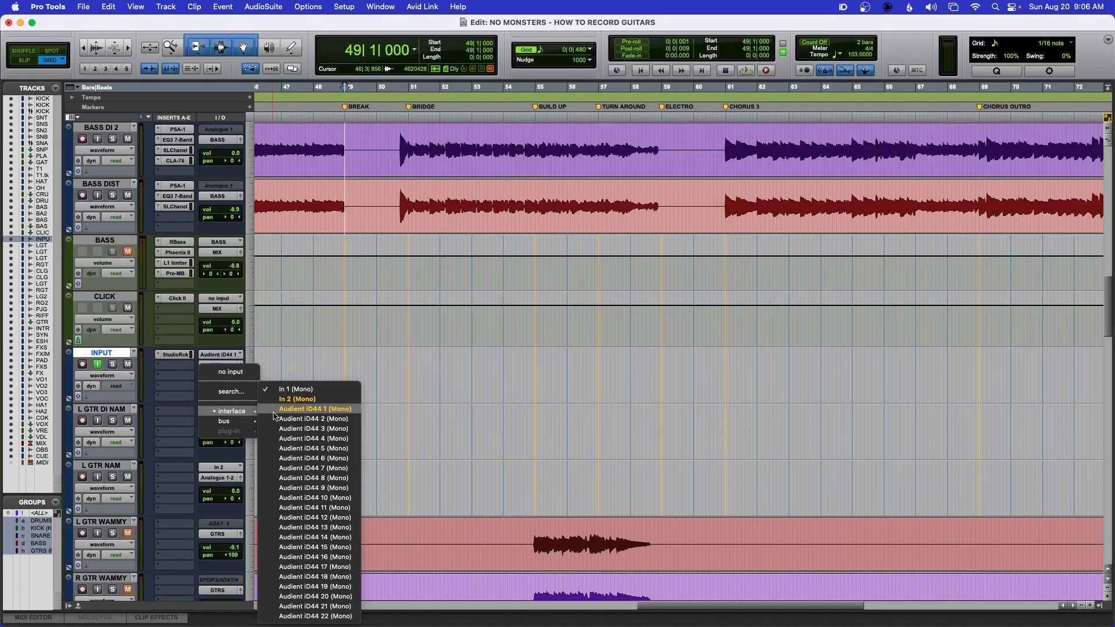
{"action": "key", "text": "Escape"}
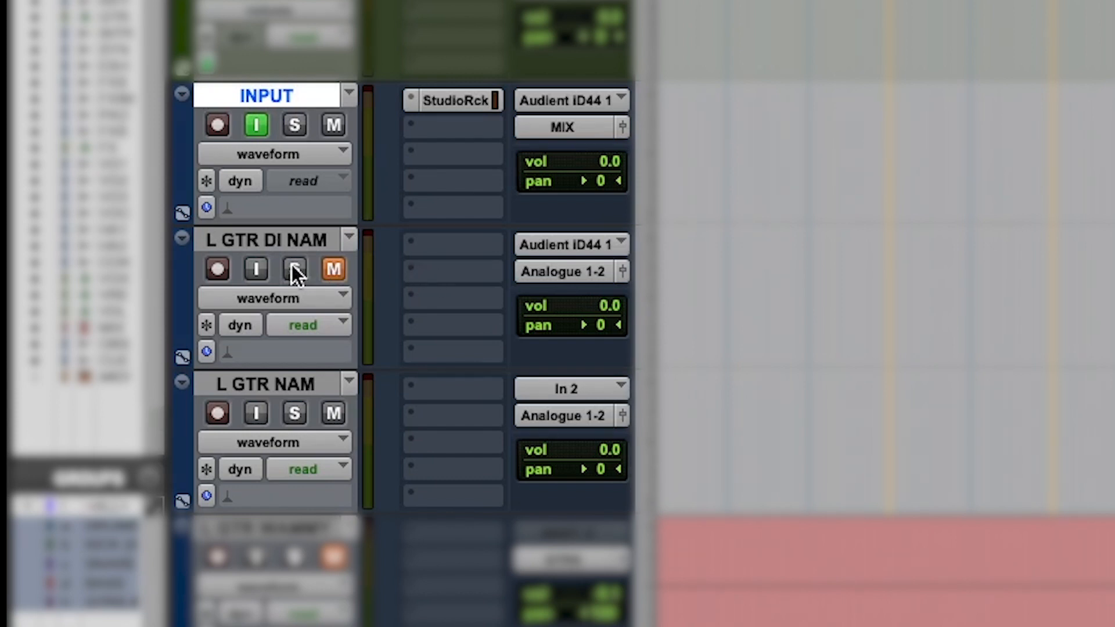
- Group the L GTR DI NAM and L GTR NAM tracks into a new group named L GTR NAM
{"action": "left_click", "coordinate": [267, 244]}
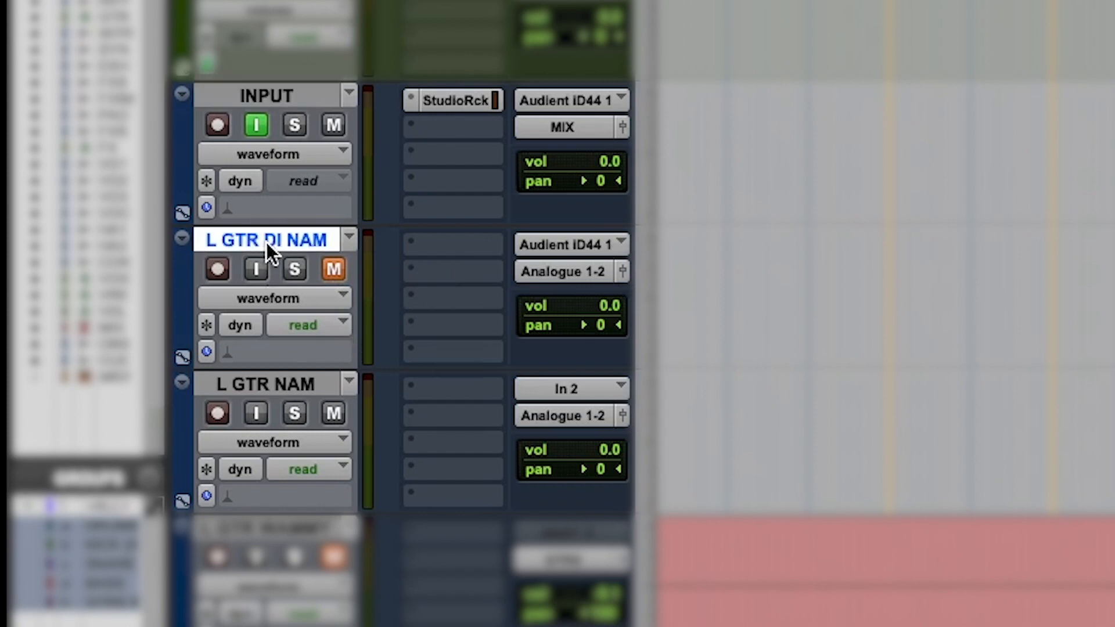
{"action": "left_click", "coordinate": [280, 385], "text": "shift"}
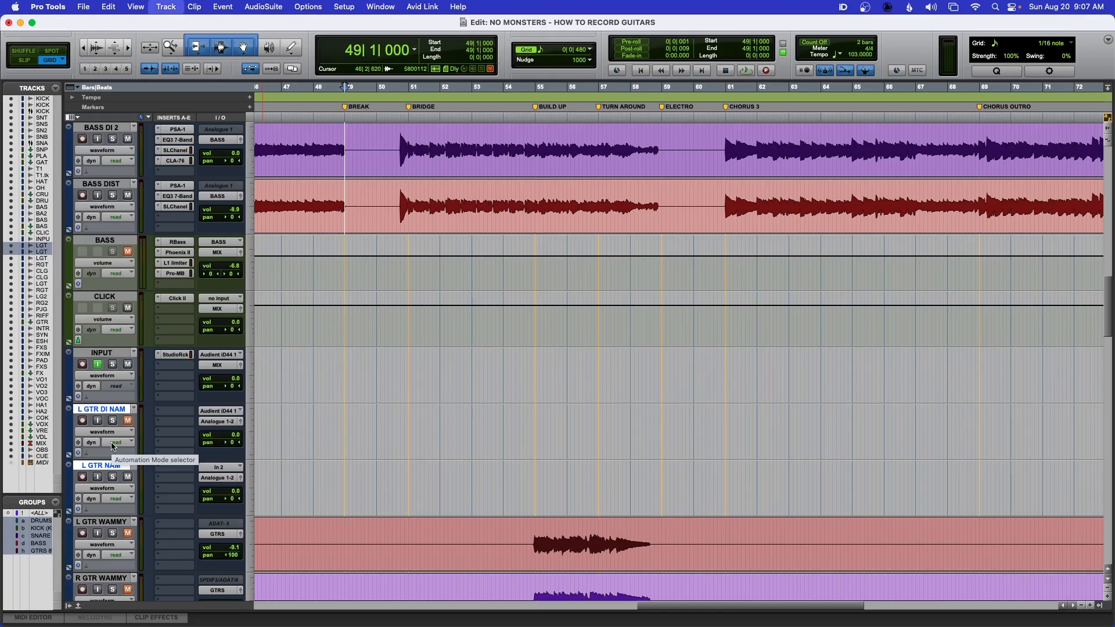
{"action": "key", "text": "super+g"}
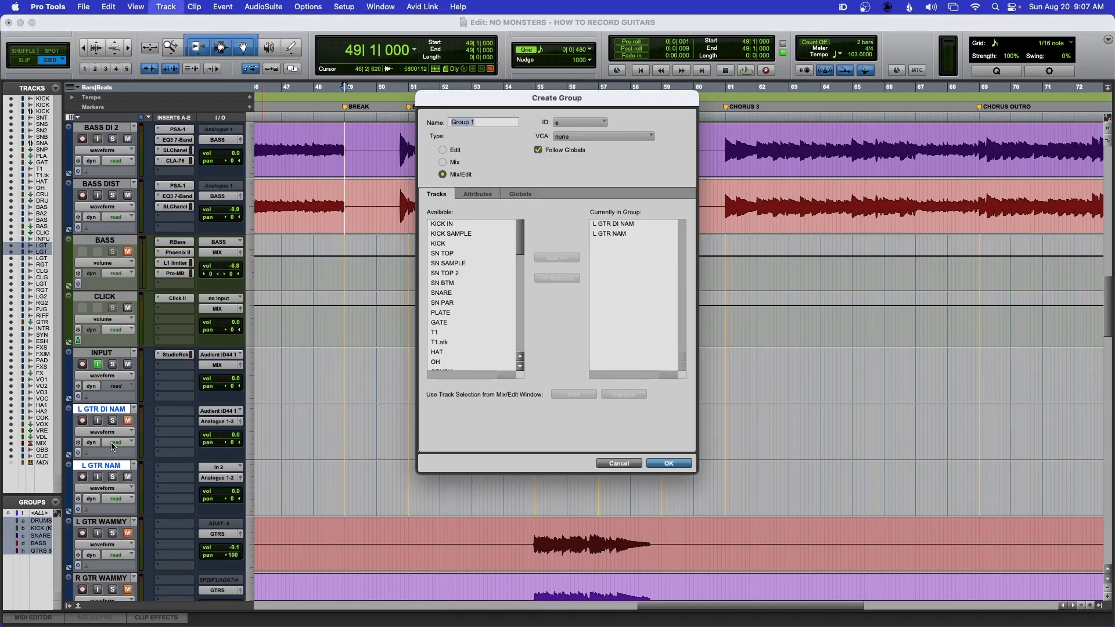
{"action": "type", "text": "L GTR NAM"}
{"action": "left_click", "coordinate": [521, 194]}
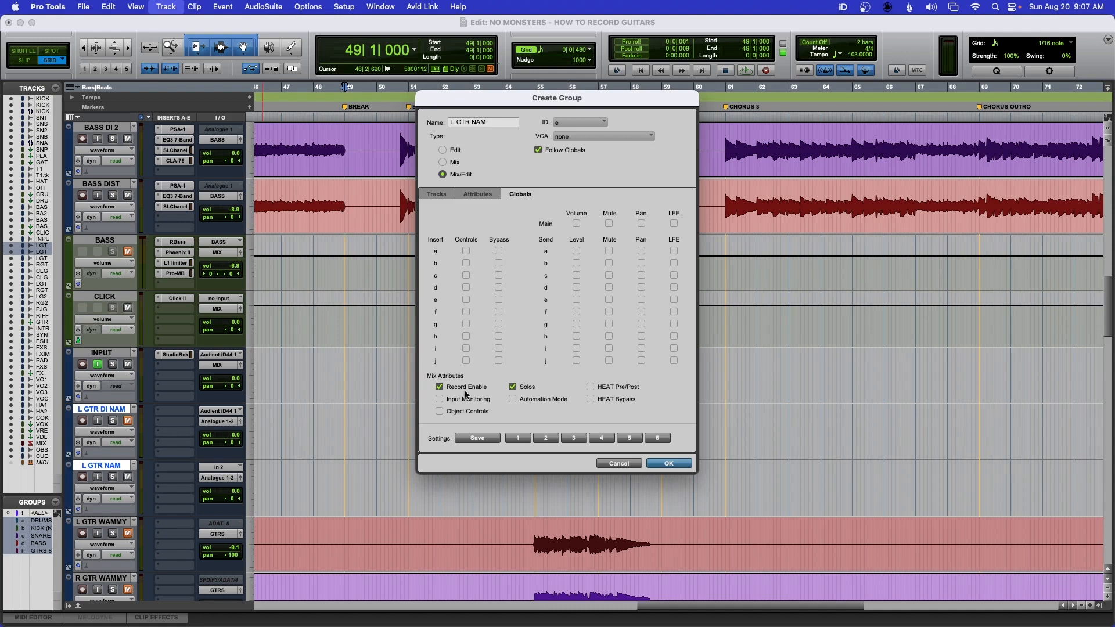
{"action": "left_click", "coordinate": [657, 464]}
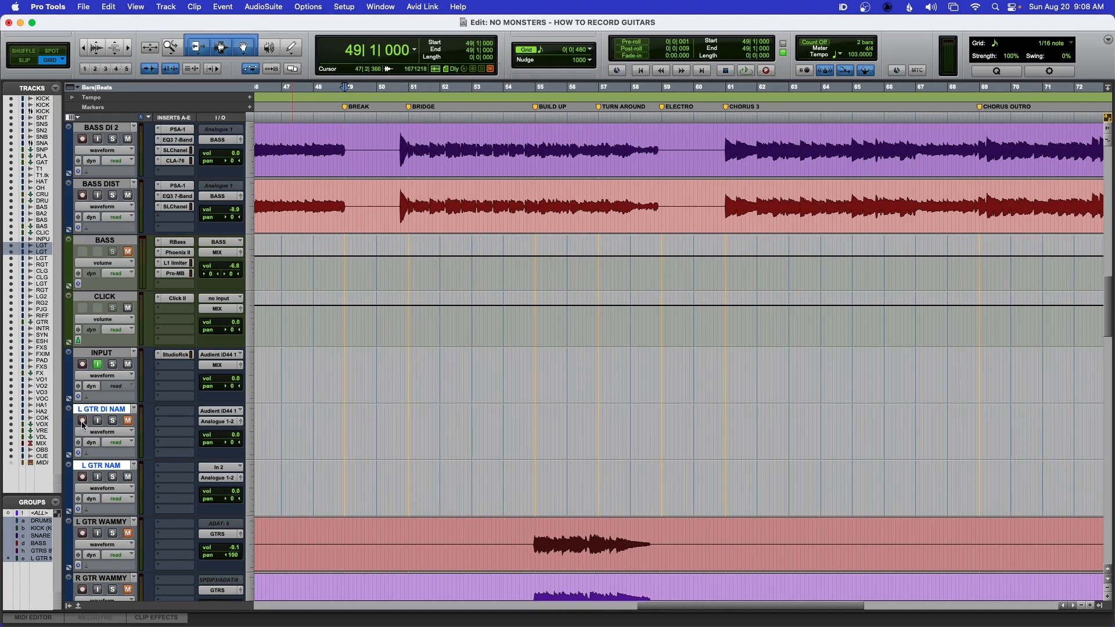
- Record-arm and disarm the grouped guitar tracks
{"action": "left_click", "coordinate": [82, 422]}
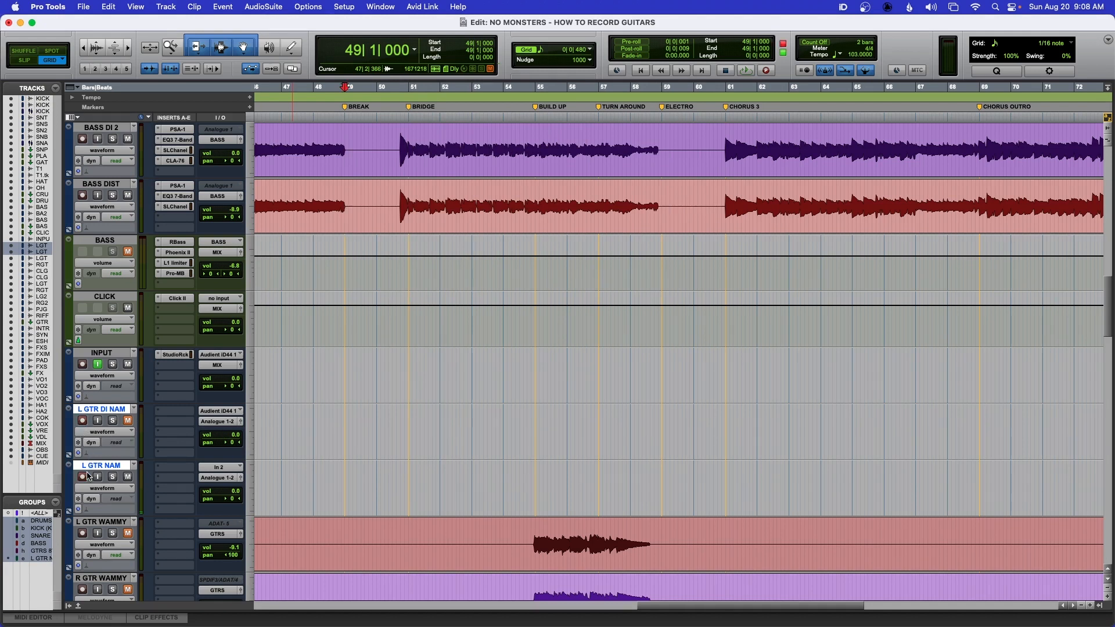
{"action": "left_click", "coordinate": [83, 422]}
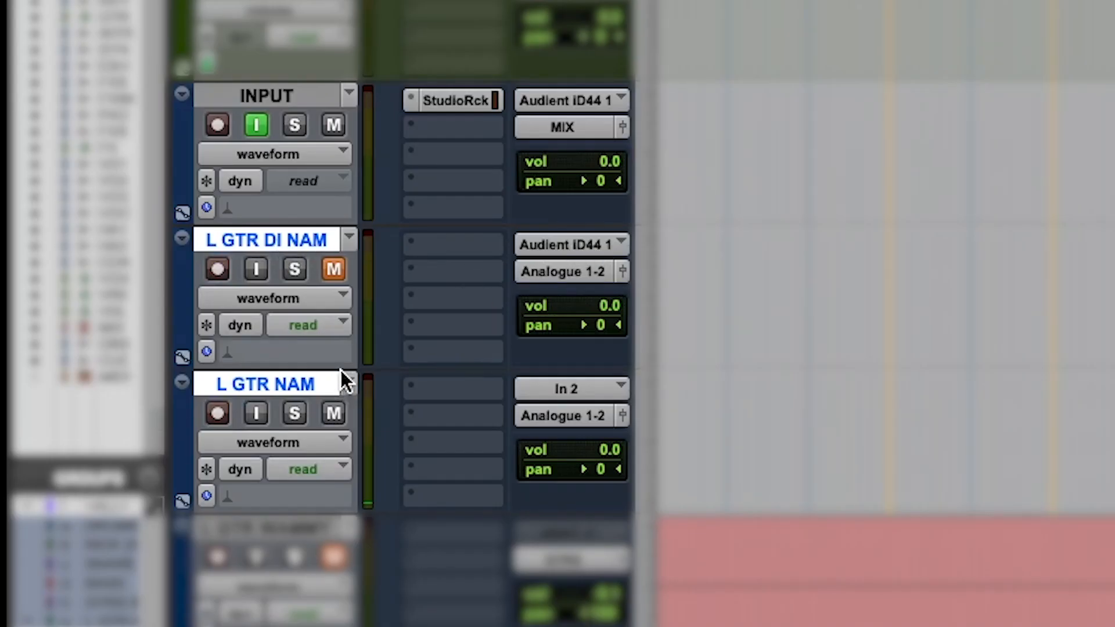
- In the mix view, add a send from the INPUT track to Bus 21 (Mono)
{"action": "scroll", "coordinate": [340, 370], "scroll_direction": "down", "scroll_amount": 2}
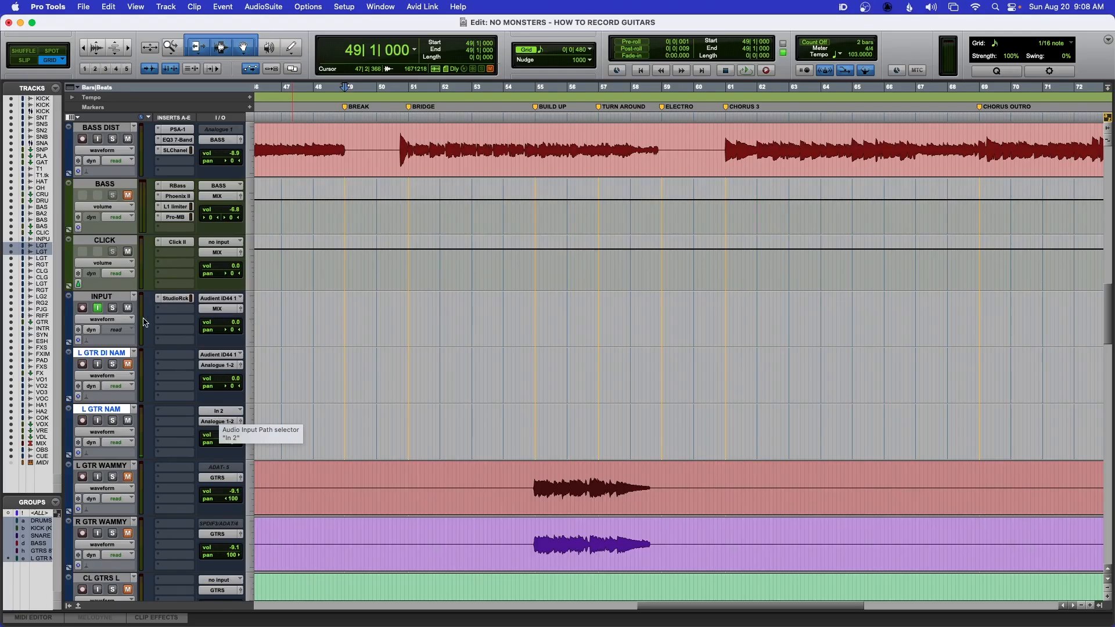
{"action": "left_click", "coordinate": [101, 297]}
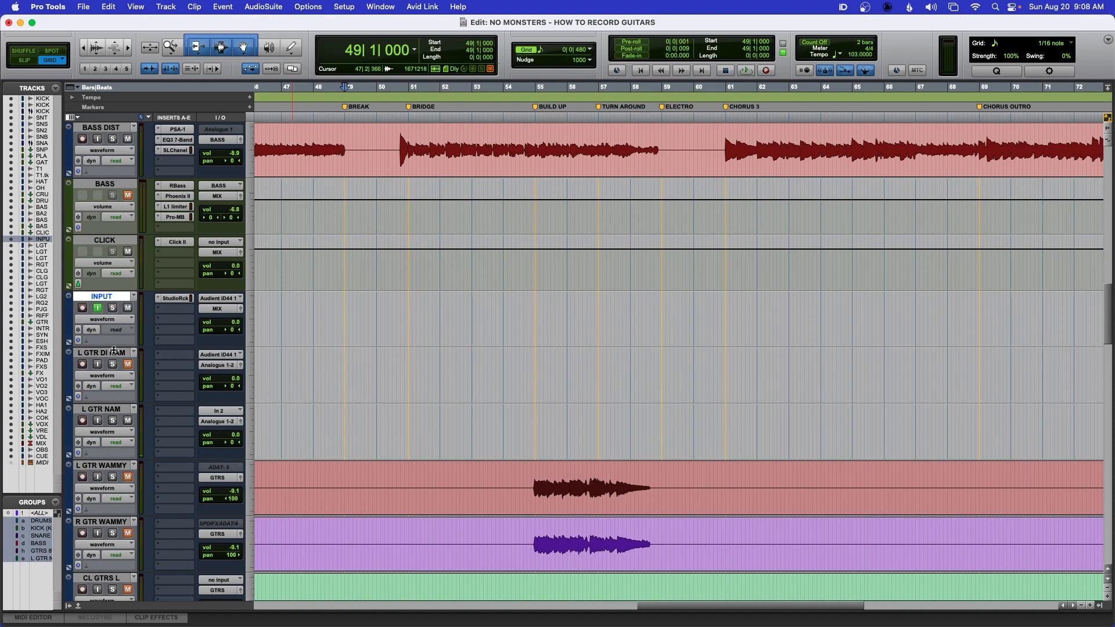
{"action": "key", "text": "super+equal"}
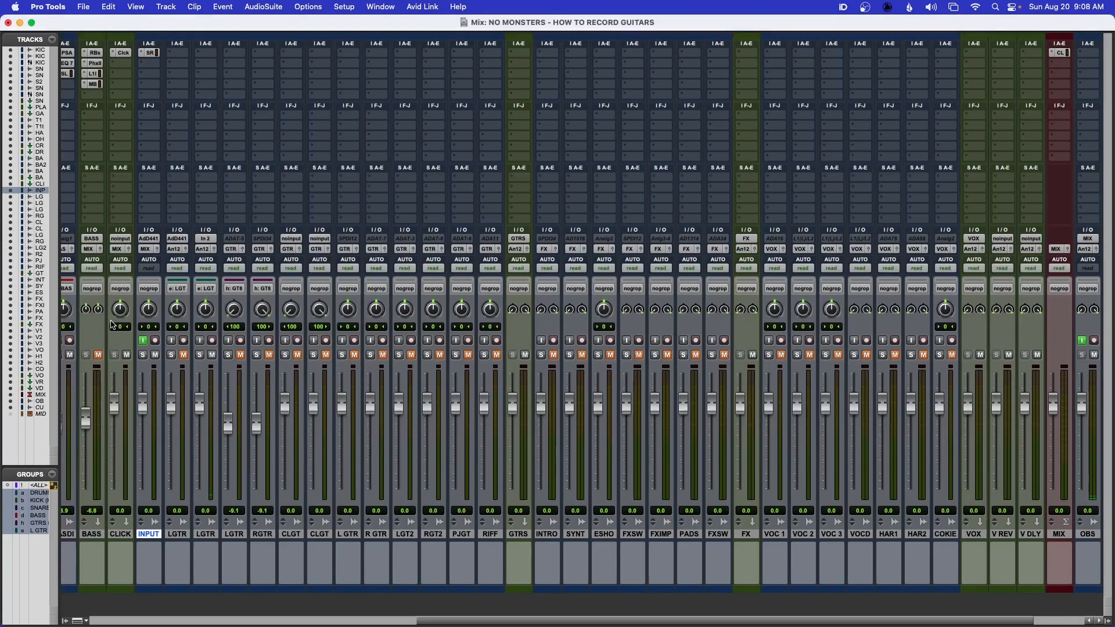
{"action": "left_click", "coordinate": [151, 182]}
{"action": "mouse_move", "coordinate": [152, 188]}
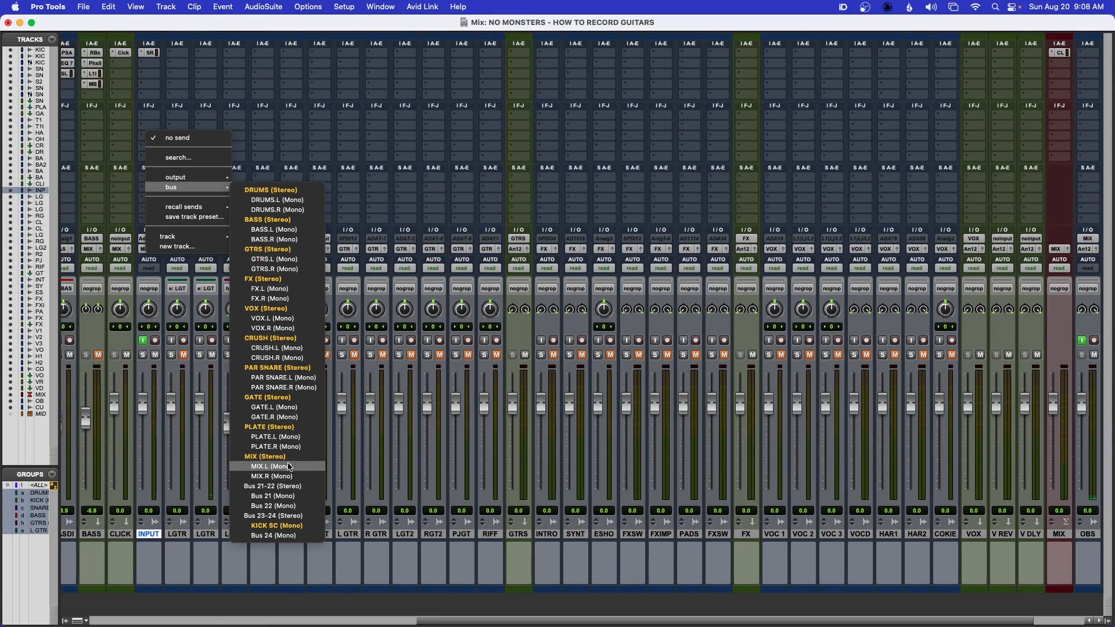
{"action": "left_click", "coordinate": [262, 497]}
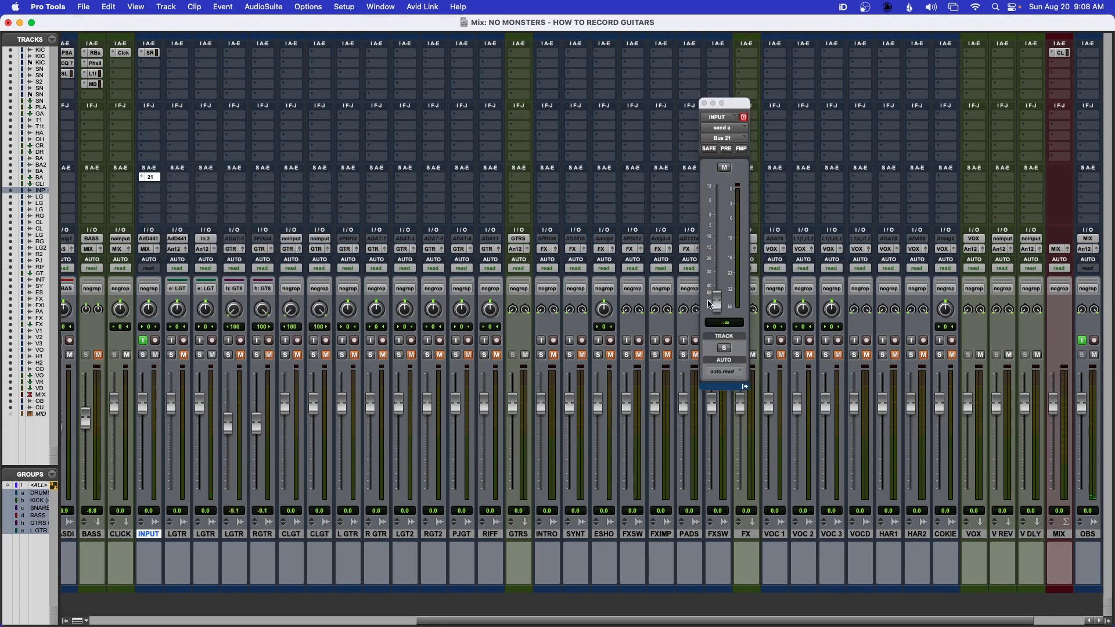
{"action": "left_click", "coordinate": [718, 303], "text": "alt"}
{"action": "left_click", "coordinate": [704, 104]}
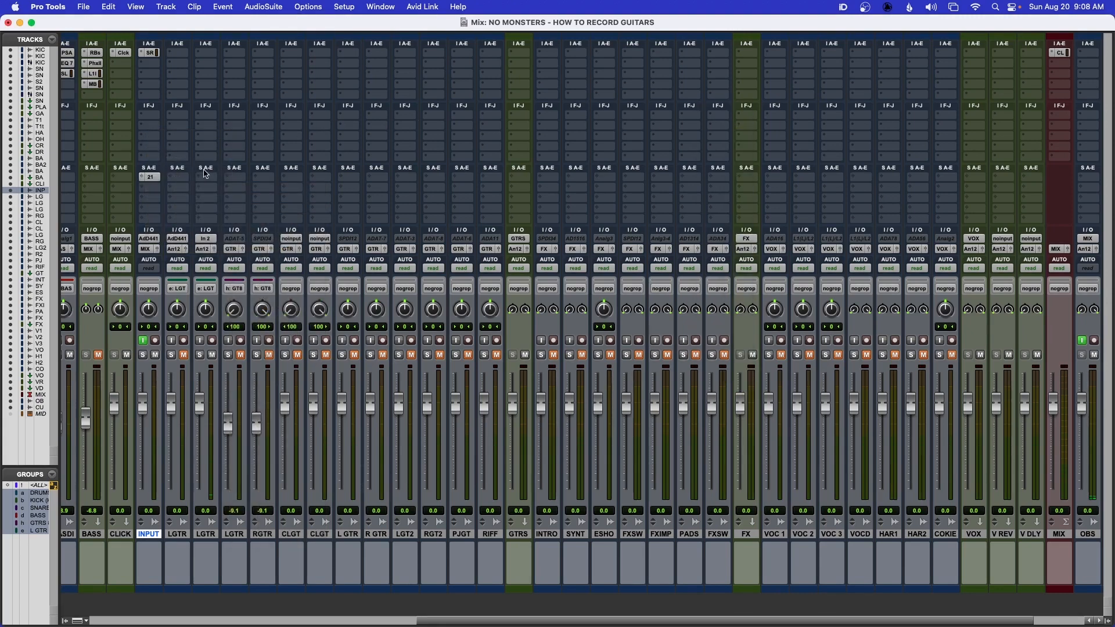
- Rename the Bus 21 send bus to GTR INPUT
{"action": "right_click", "coordinate": [155, 181]}
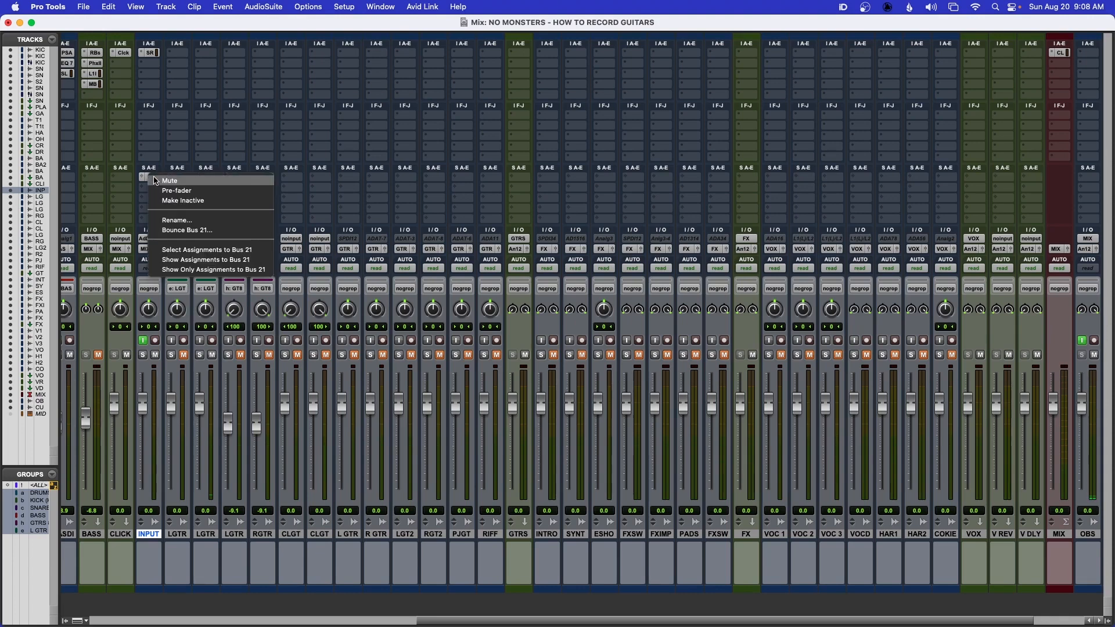
{"action": "left_click", "coordinate": [174, 220]}
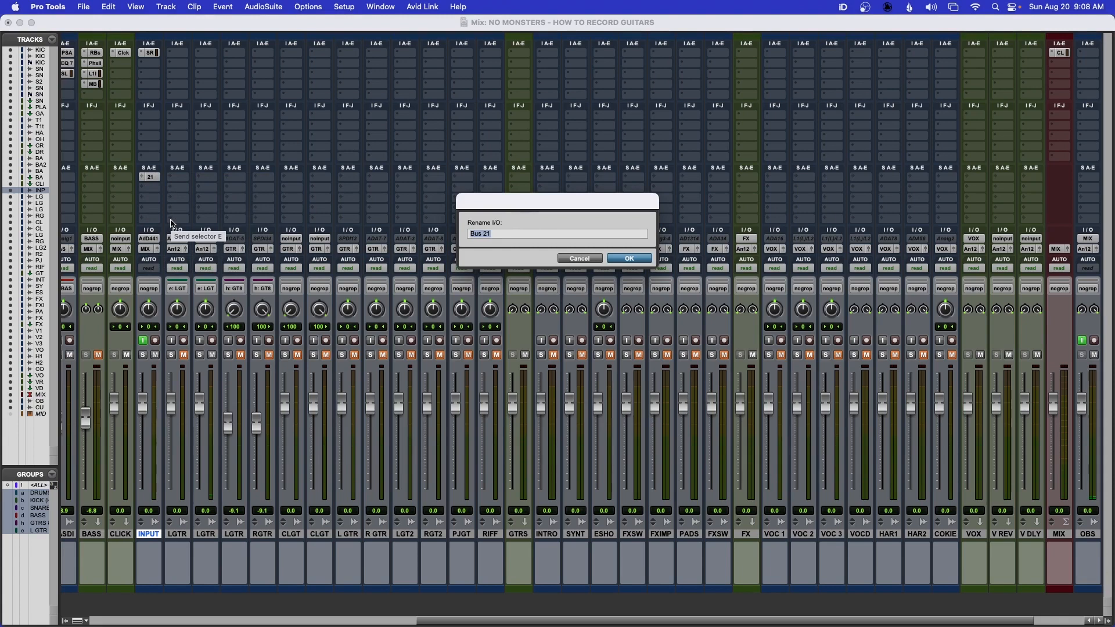
{"action": "type", "text": "GTR INPUT"}
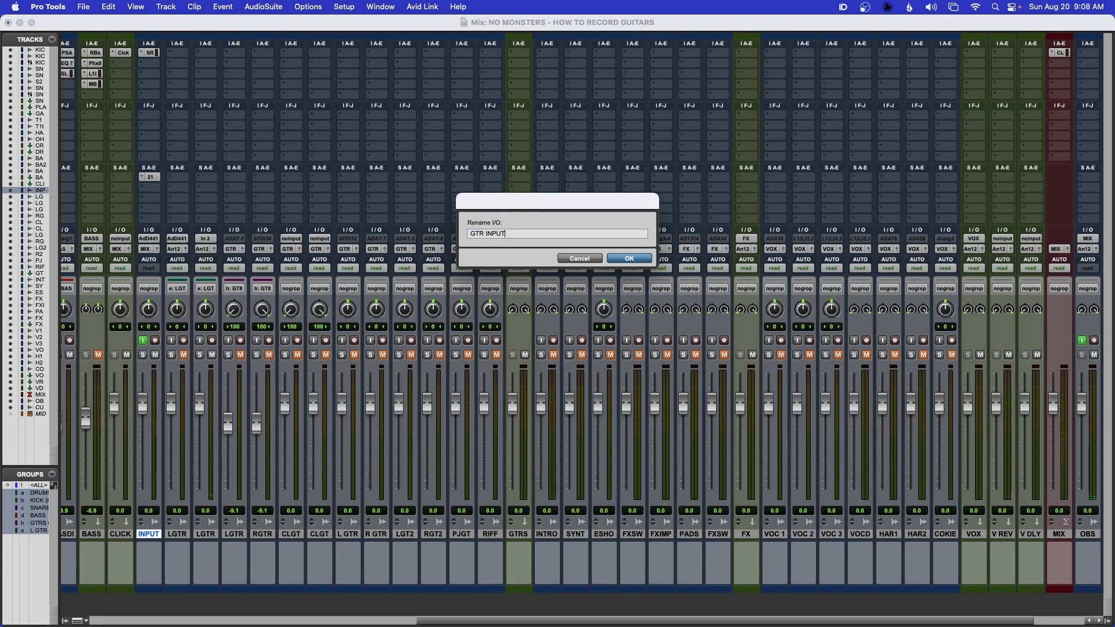
{"action": "key", "text": "Return"}
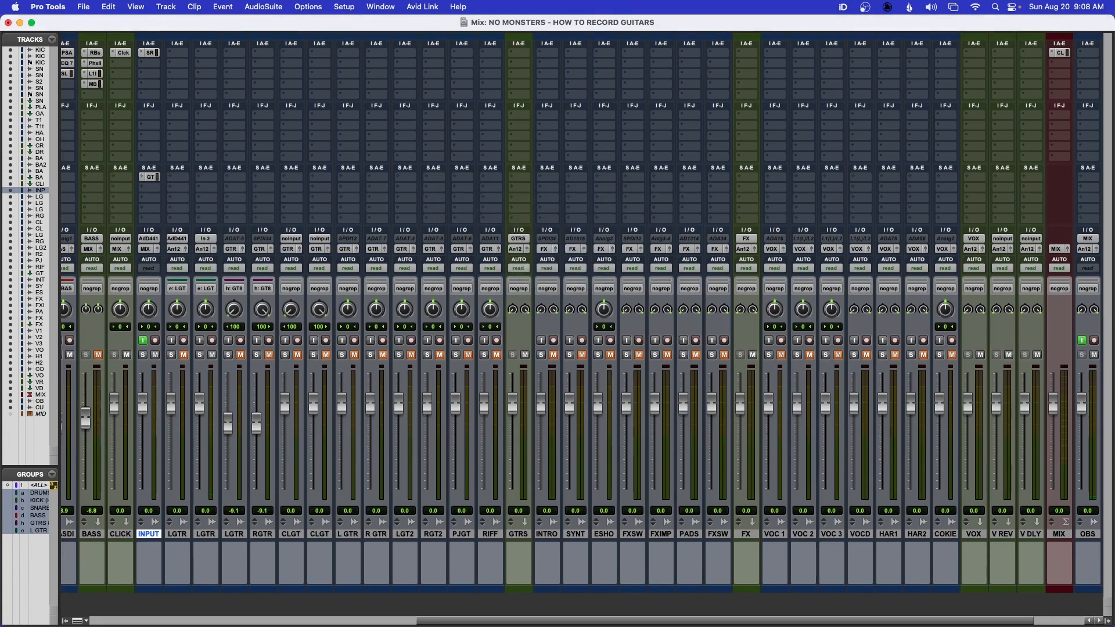
- Set the L GTR NAM track's input to the GTR INPUT (Mono) bus
{"action": "key", "text": "super+equal"}
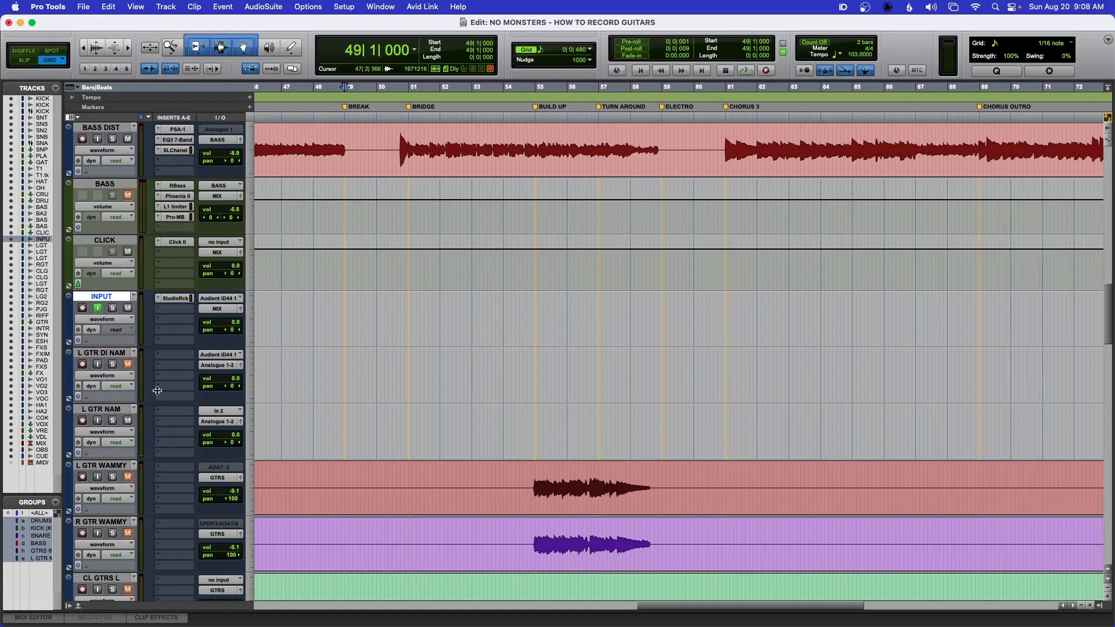
{"action": "left_click", "coordinate": [218, 411]}
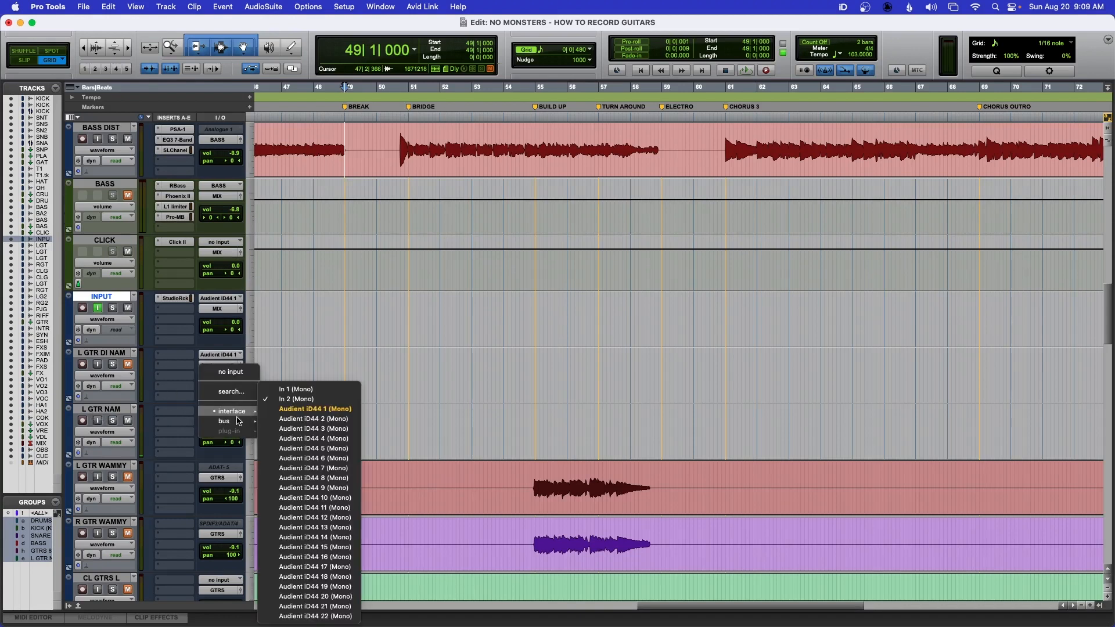
{"action": "mouse_move", "coordinate": [238, 421]}
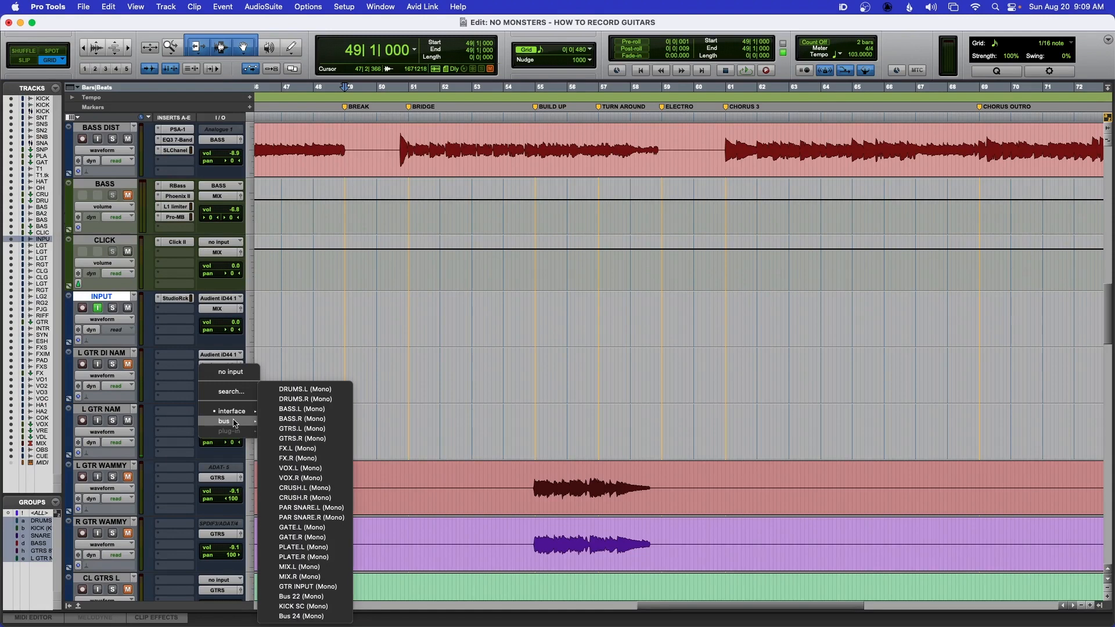
{"action": "left_click", "coordinate": [300, 585]}
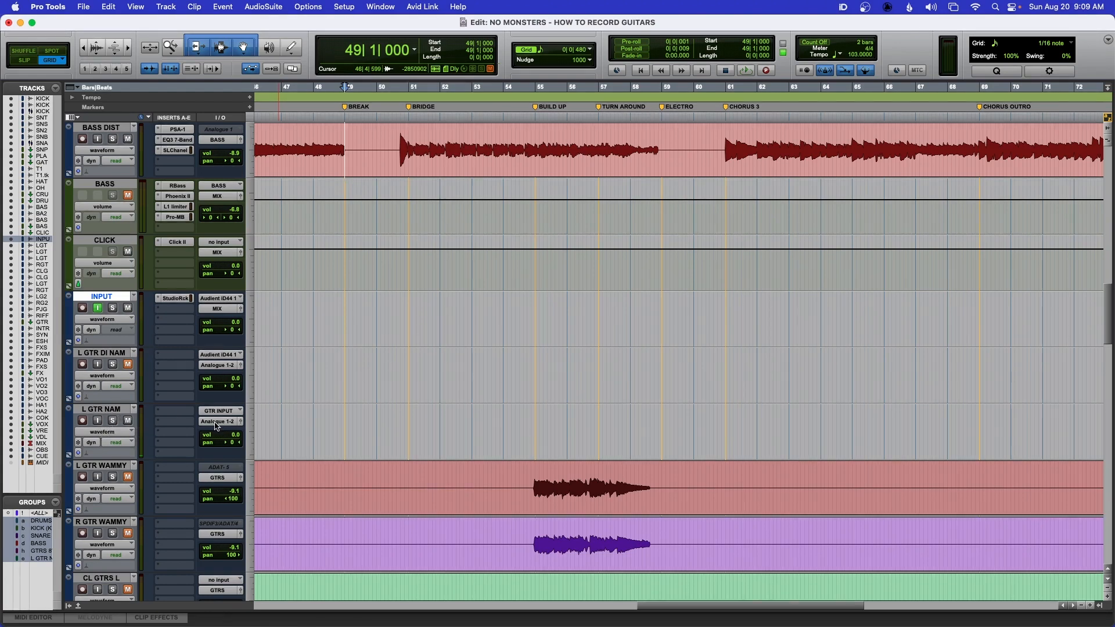
- Route the outputs of both L GTR DI NAM and L GTR NAM tracks to the MIX (Stereo) bus
{"action": "left_click", "coordinate": [214, 367]}
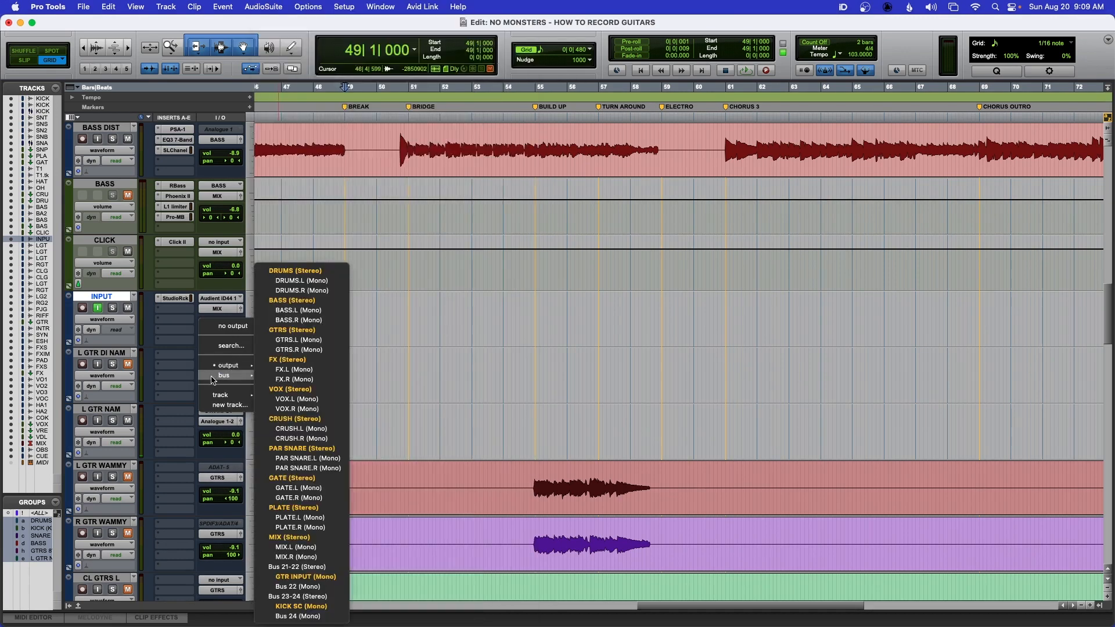
{"action": "mouse_move", "coordinate": [216, 367]}
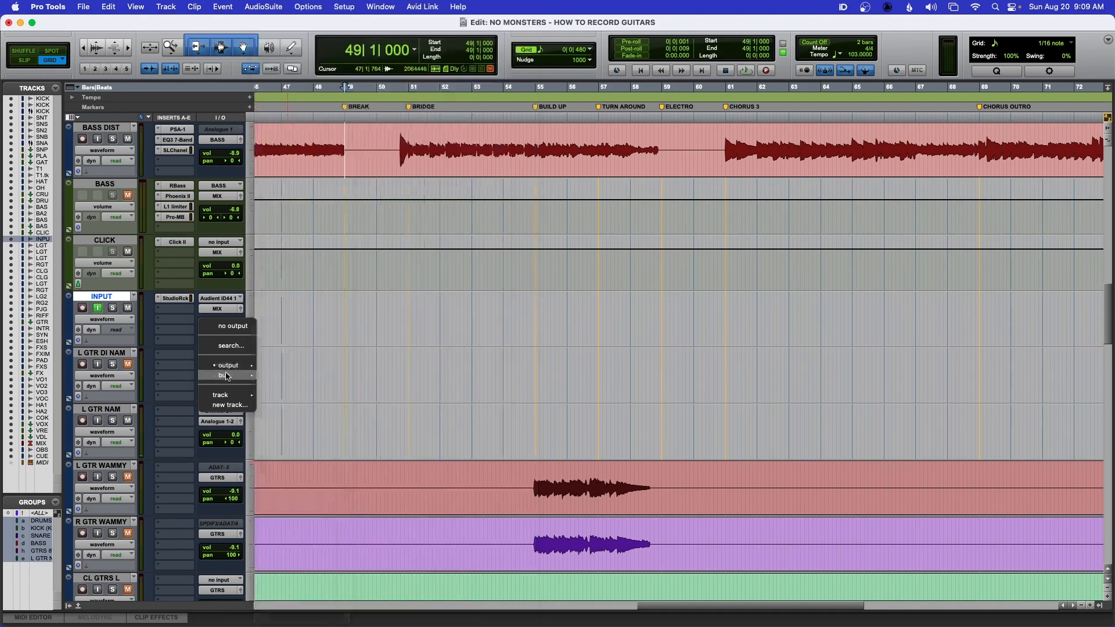
{"action": "left_click", "coordinate": [279, 539]}
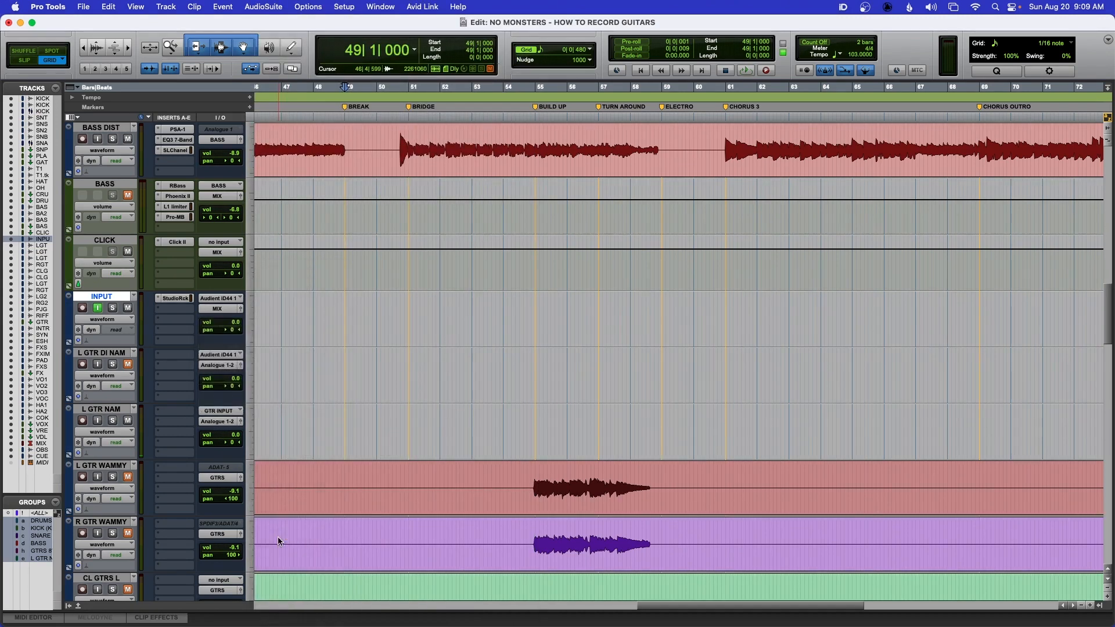
{"action": "left_click", "coordinate": [218, 365]}
{"action": "mouse_move", "coordinate": [215, 424]}
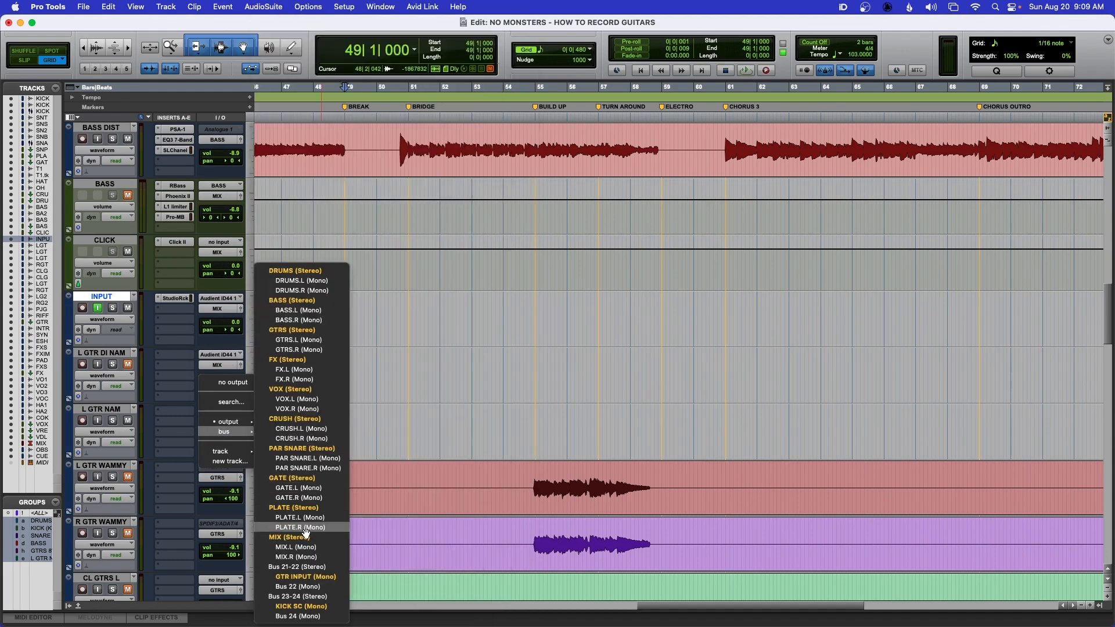
{"action": "left_click", "coordinate": [305, 537]}
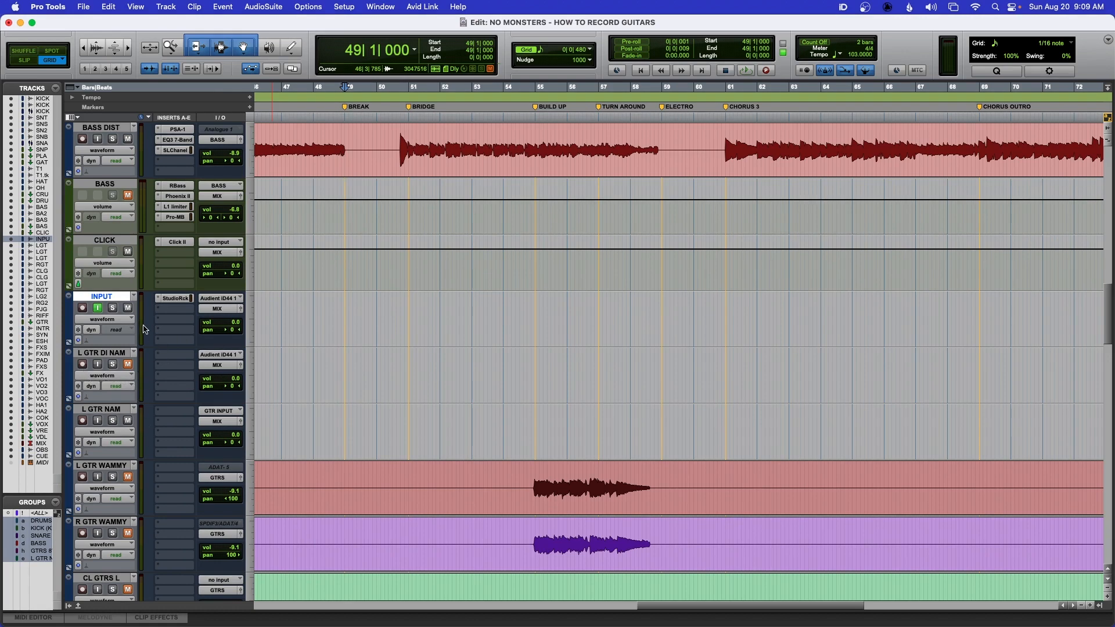
- Record-arm the grouped L GTR DI NAM and L GTR NAM tracks
{"action": "left_click", "coordinate": [83, 365]}
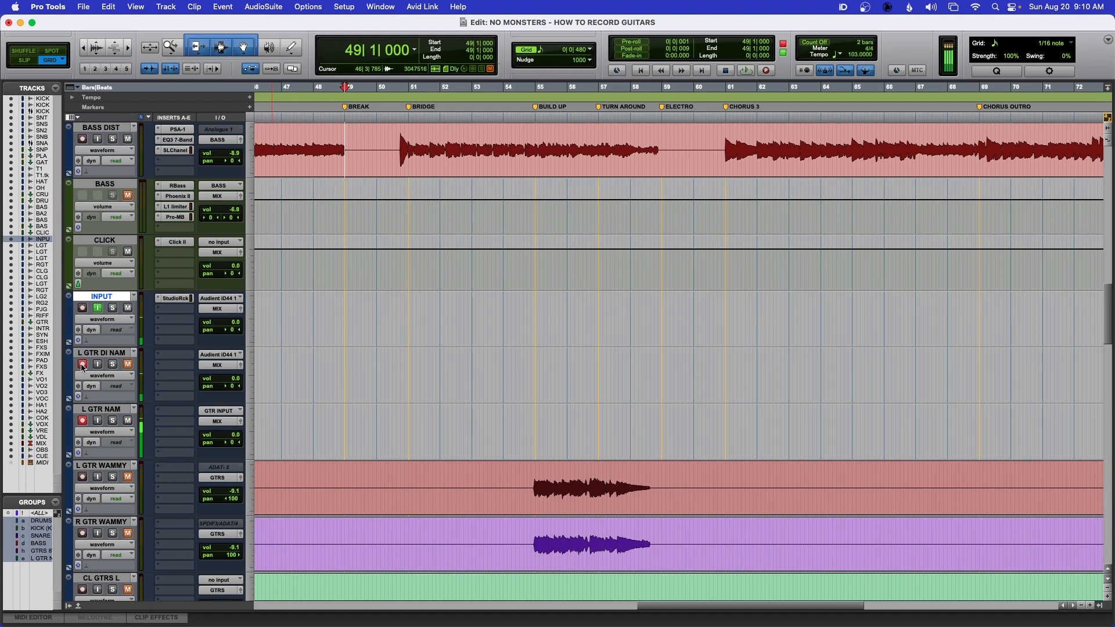
{"action": "left_click", "coordinate": [82, 366]}
{"action": "left_click", "coordinate": [235, 323], "text": "alt"}
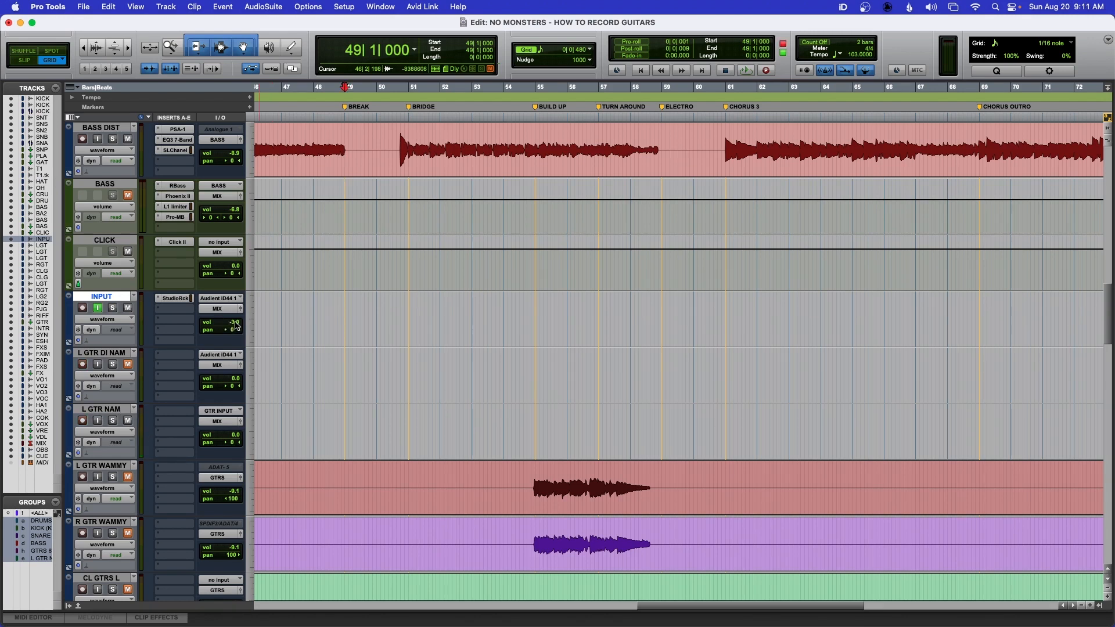
- Open StudioRack on the INPUT track, lower its output fader to -3.0 dB, and close it
{"action": "left_click", "coordinate": [174, 297]}
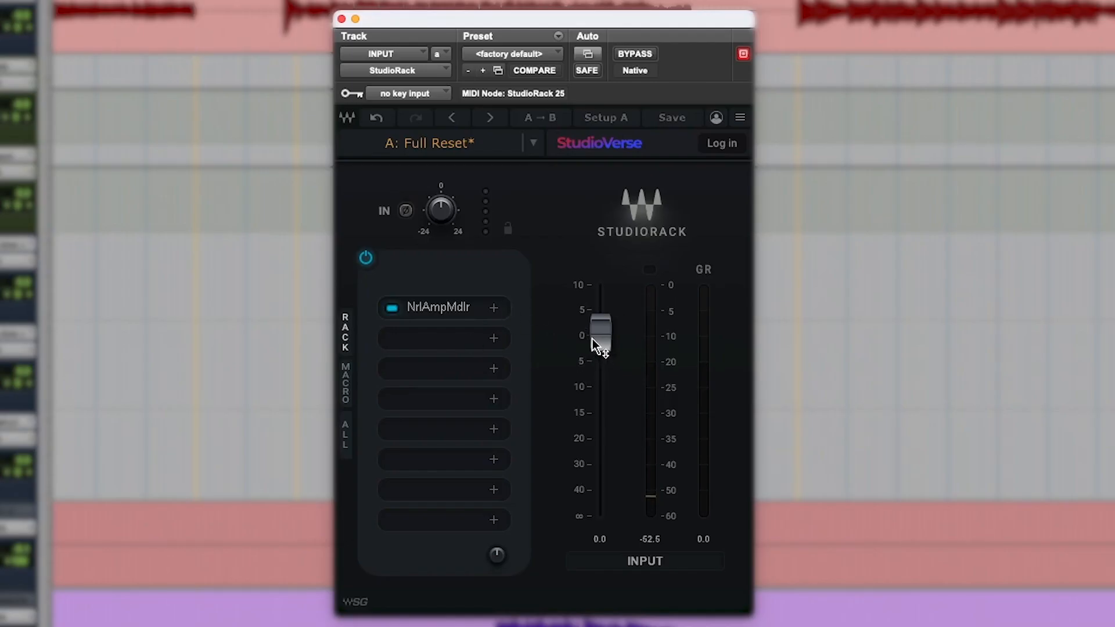
{"action": "left_click_drag", "start_coordinate": [596, 345], "coordinate": [599, 349]}
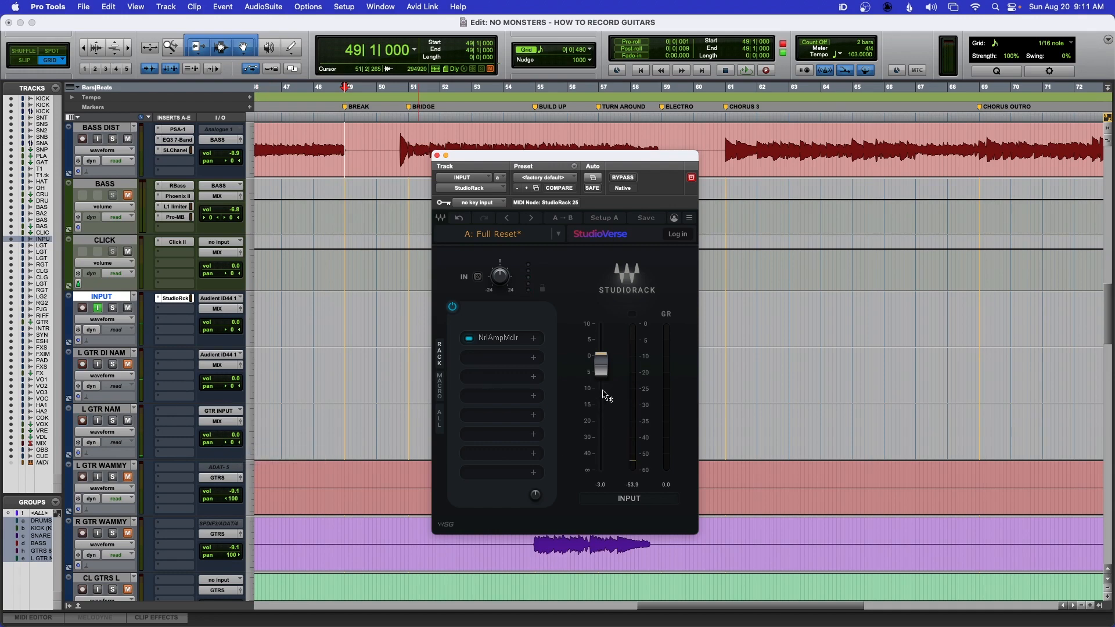
{"action": "key", "text": "super+w"}
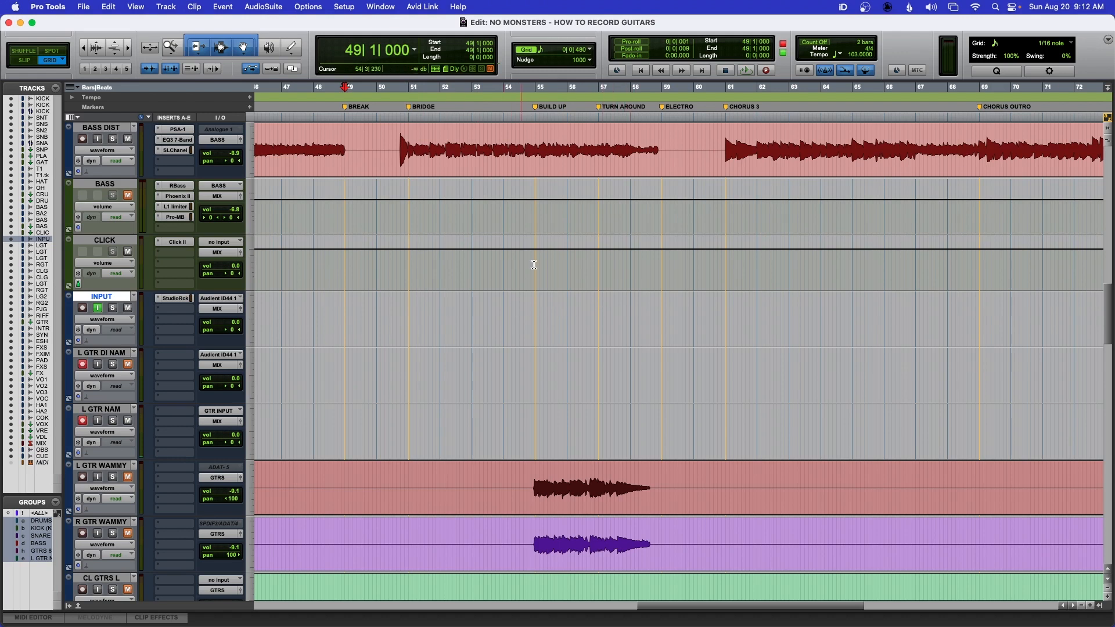
- Record a guitar take onto the armed tracks and stop recording
{"action": "key", "text": "super+space"}
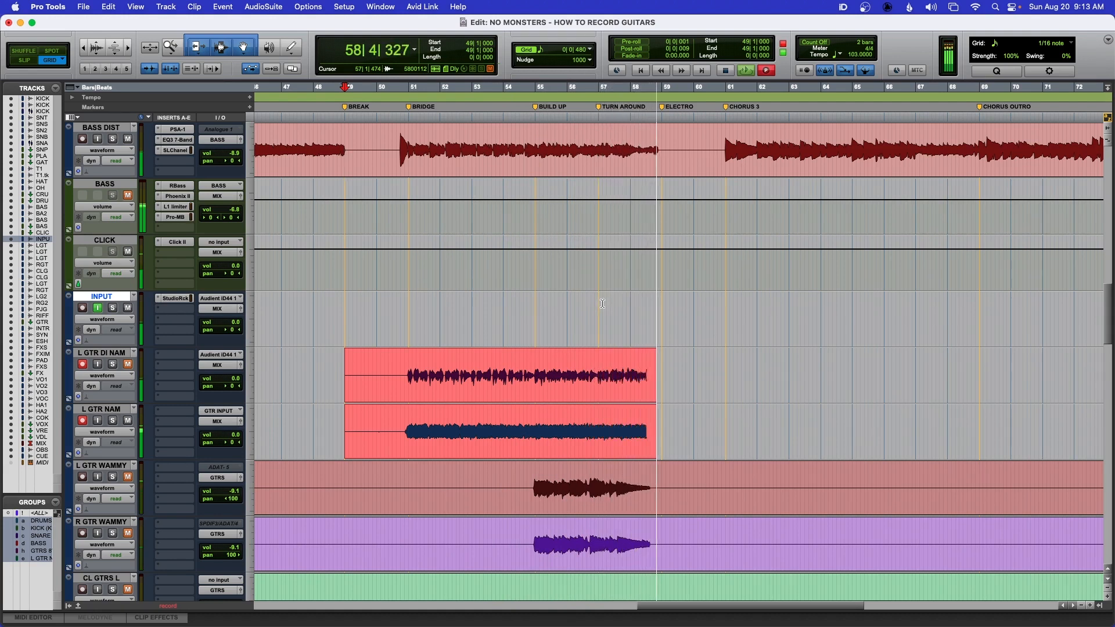
{"action": "key", "text": "space"}
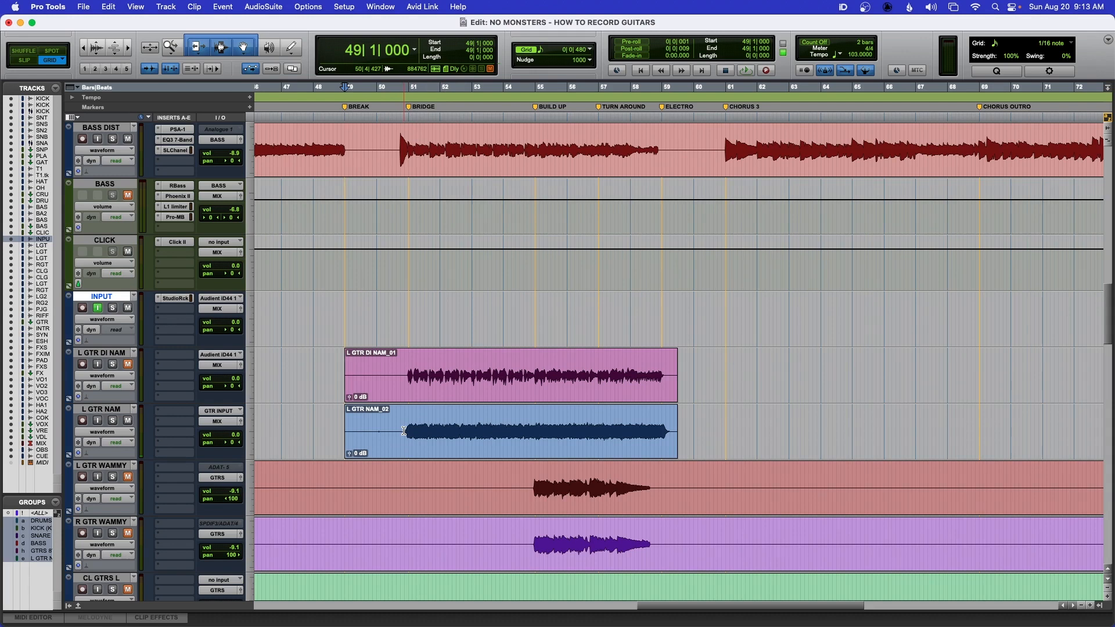
- Zoom into the newly recorded DI and amp clips to compare their waveforms
{"action": "key", "text": "t"}
{"action": "key", "text": "t"}
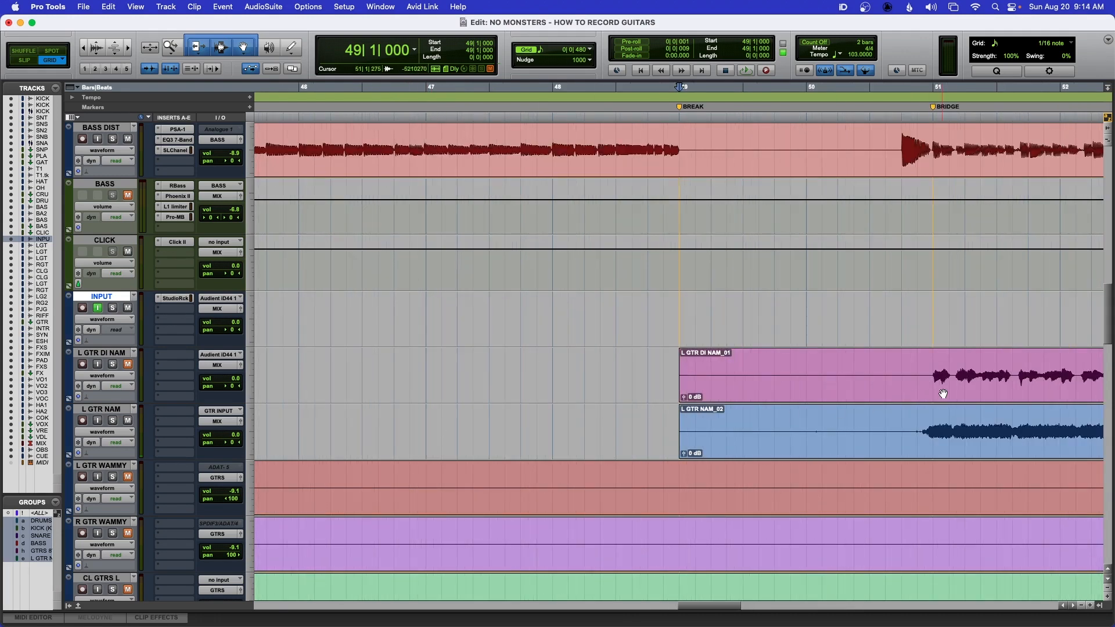
{"action": "scroll", "coordinate": [943, 394], "scroll_direction": "right", "scroll_amount": 3}
{"action": "scroll", "coordinate": [942, 394], "scroll_direction": "right", "scroll_amount": 3}
{"action": "left_click", "coordinate": [758, 367]}
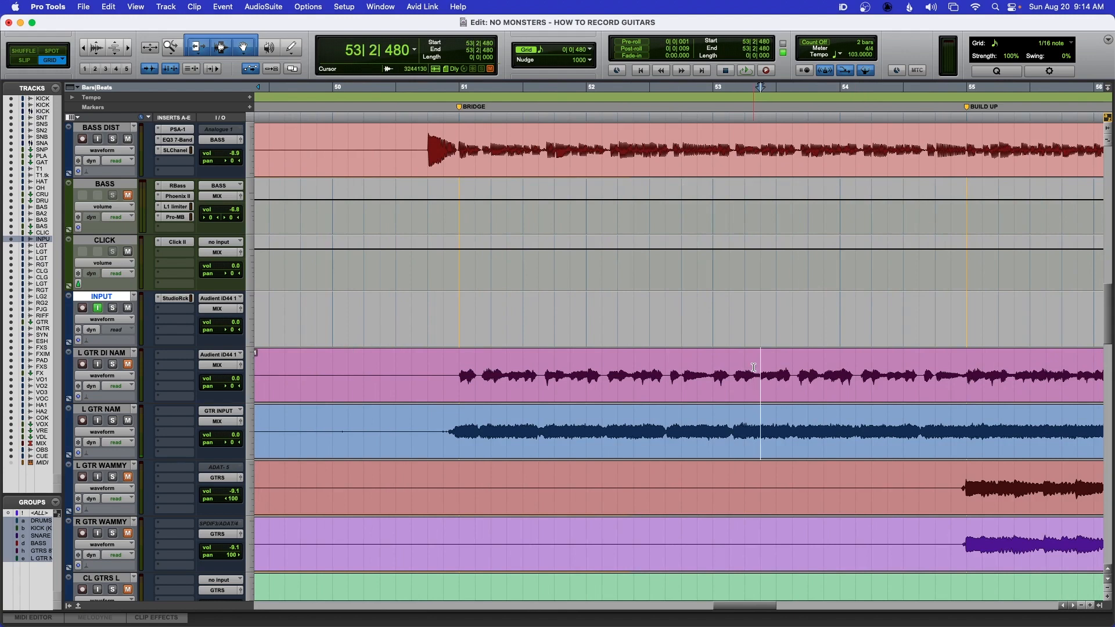
- Duplicate the selected L GTR DI NAM and L GTR NAM tracks without copying their active playlist
{"action": "scroll", "coordinate": [757, 367], "scroll_direction": "left", "scroll_amount": 1}
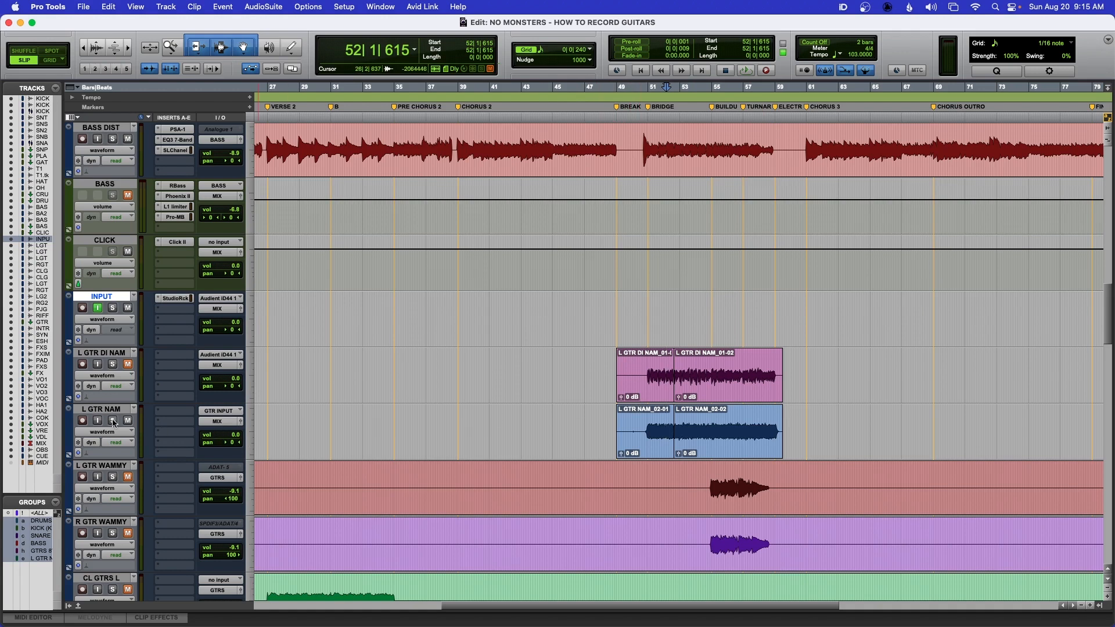
{"action": "left_click", "coordinate": [101, 354]}
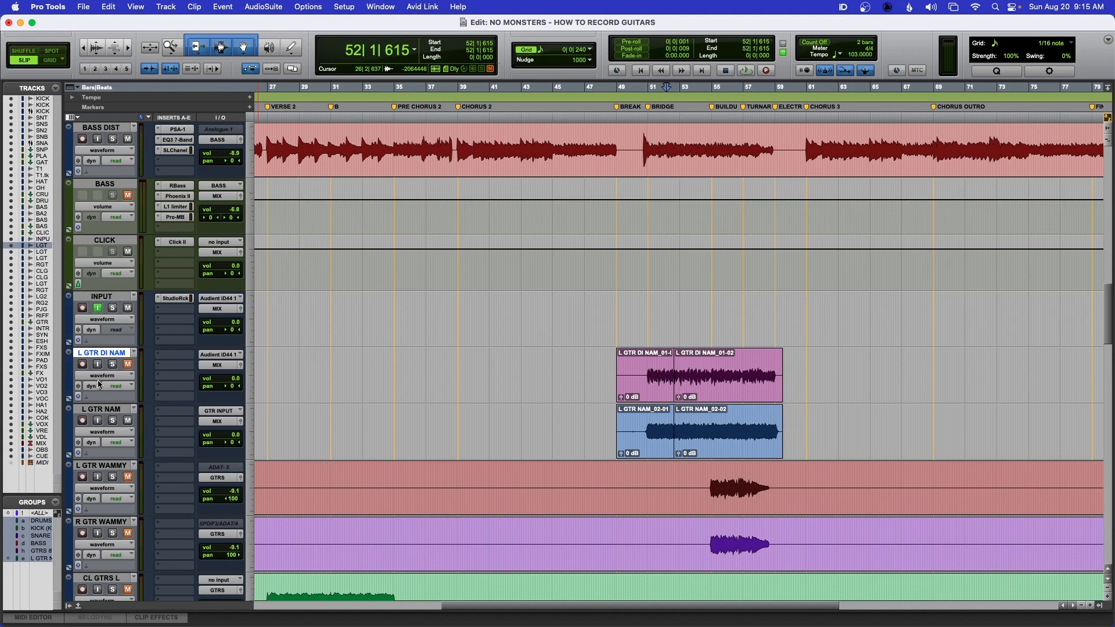
{"action": "left_click", "coordinate": [96, 410], "text": "shift"}
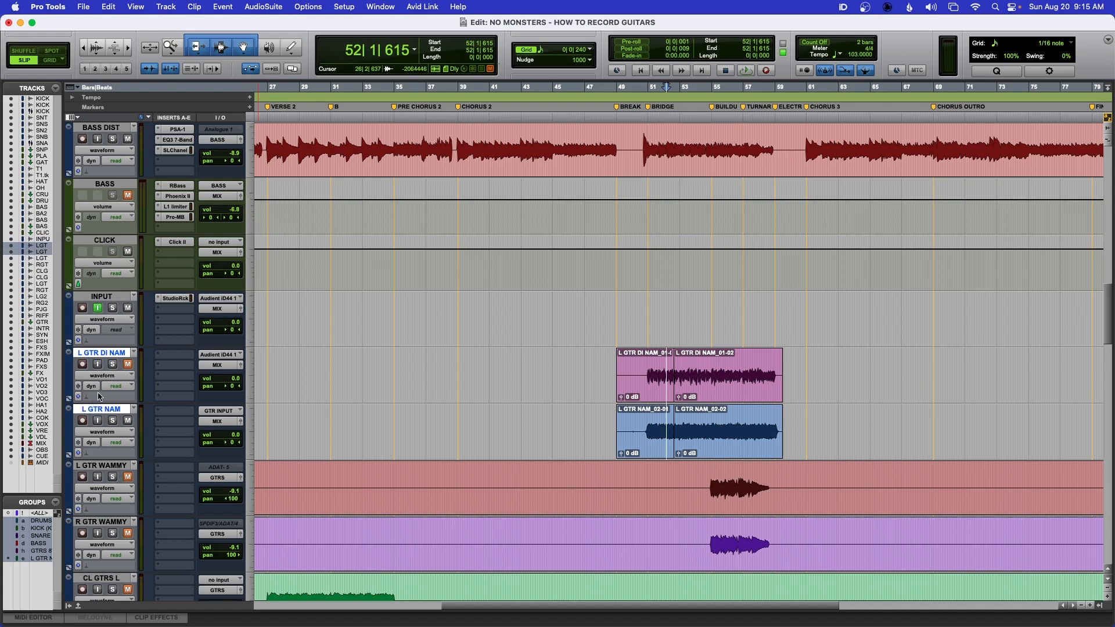
{"action": "right_click", "coordinate": [94, 353]}
{"action": "left_click", "coordinate": [123, 544]}
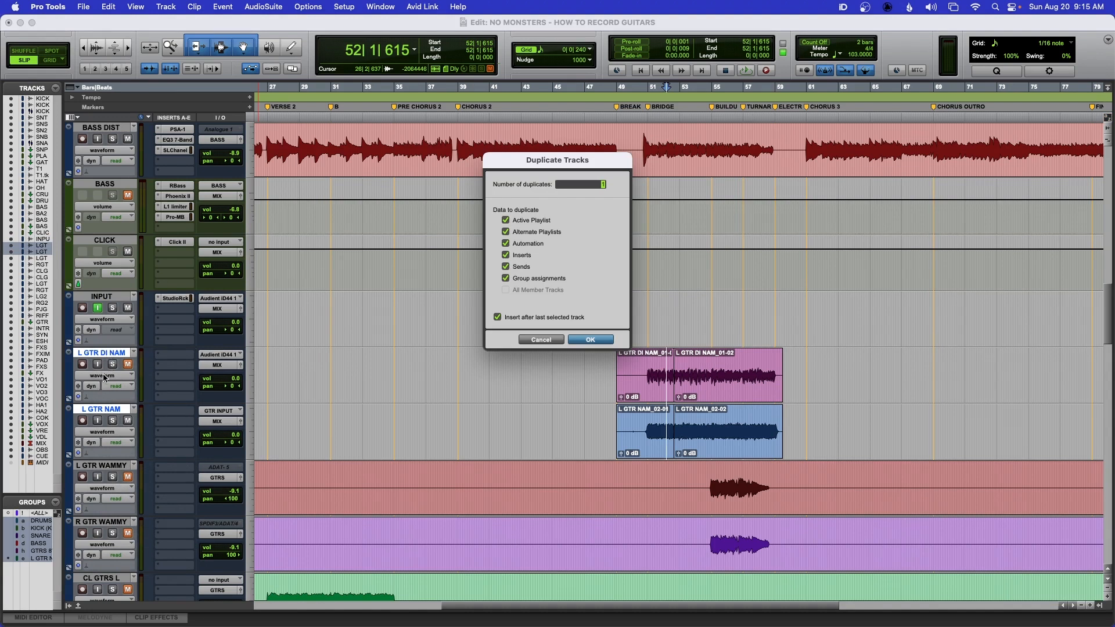
{"action": "left_click", "coordinate": [505, 221], "text": "alt"}
{"action": "left_click", "coordinate": [583, 340]}
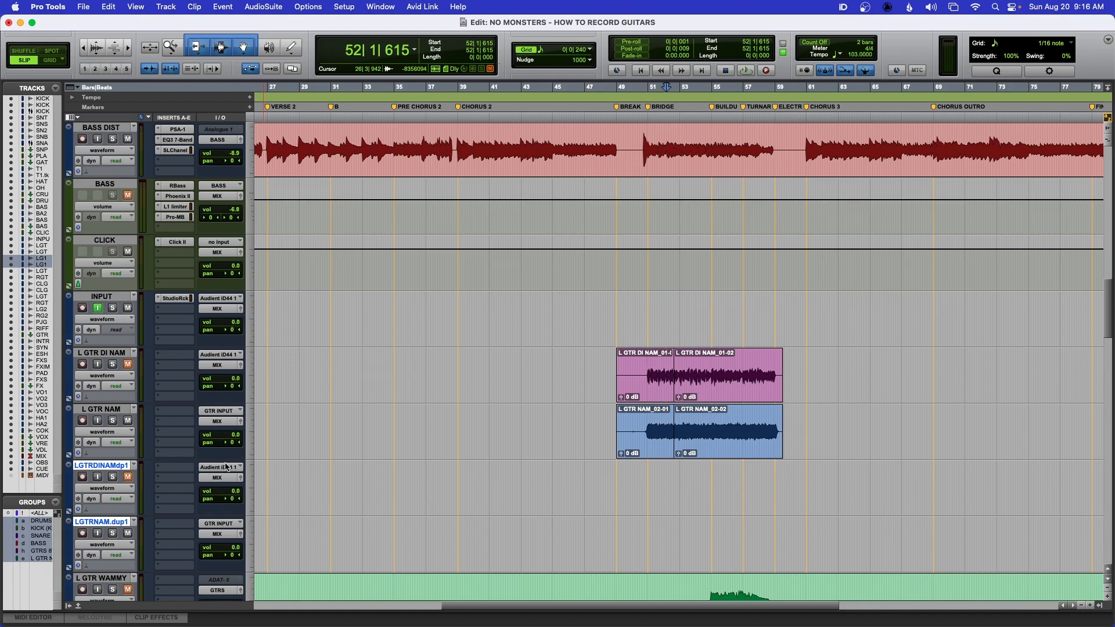
- Group the duplicated tracks as R GTR NAM and rename them R GTR DI NAM and R GTR NAM
{"action": "key", "text": "super+g"}
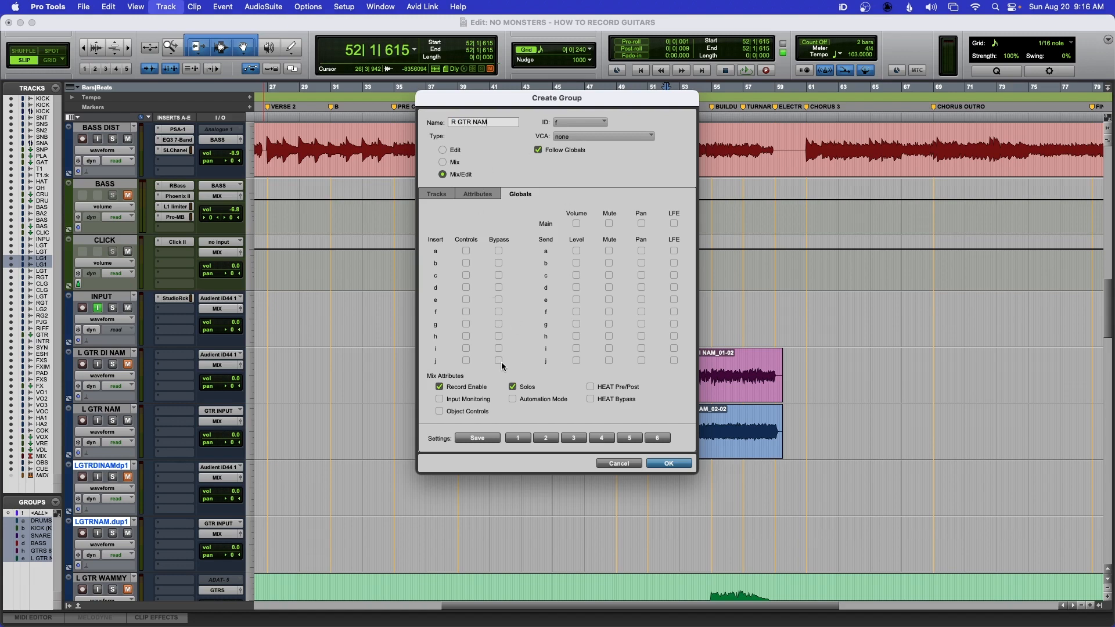
{"action": "left_click", "coordinate": [670, 464]}
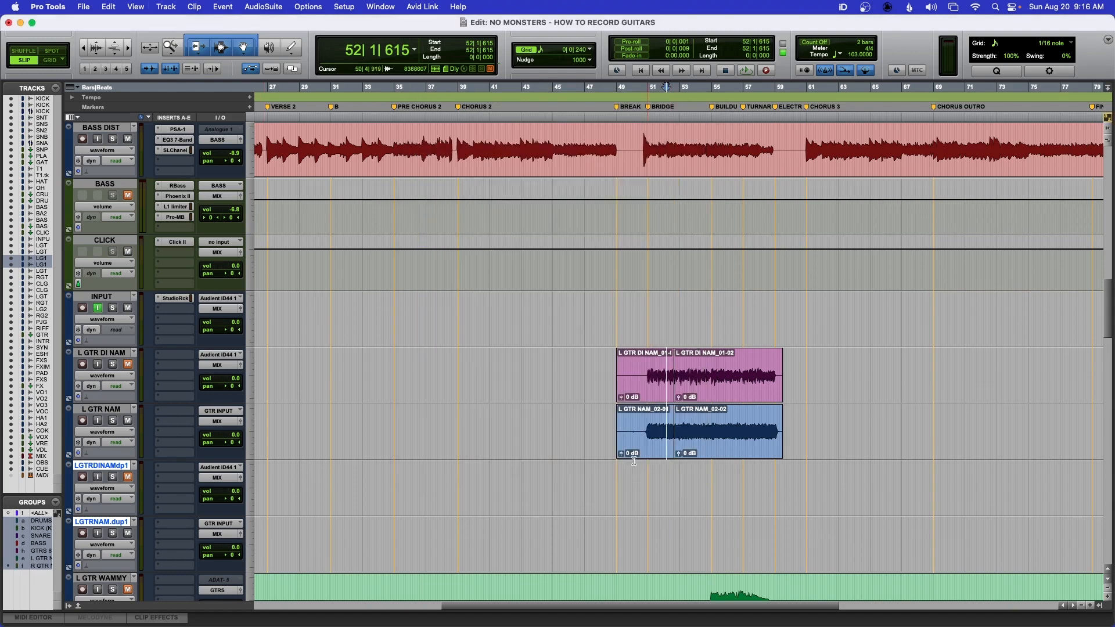
{"action": "double_click", "coordinate": [99, 466]}
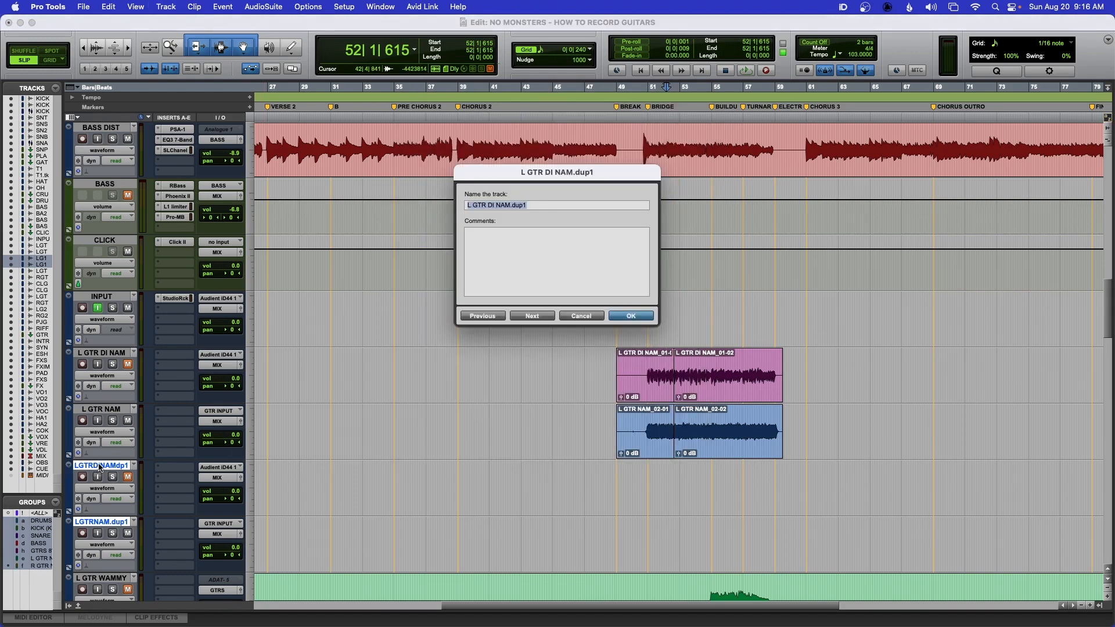
{"action": "type", "text": "R GTR DI NAM"}
{"action": "key", "text": "super+Right"}
{"action": "type", "text": "R NAM"}
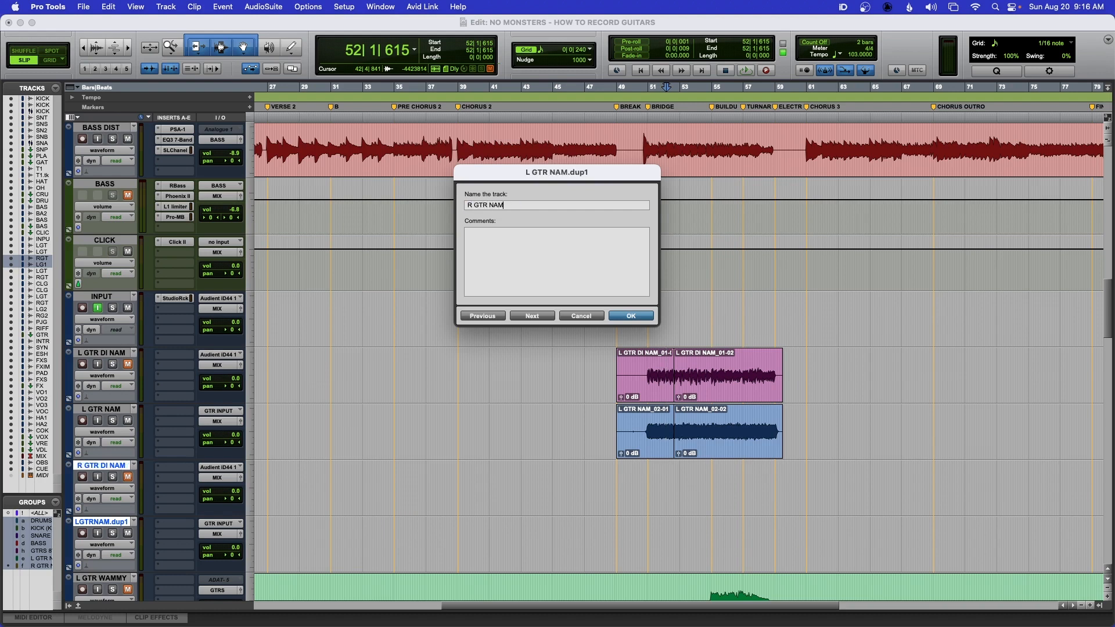
{"action": "key", "text": "Return"}
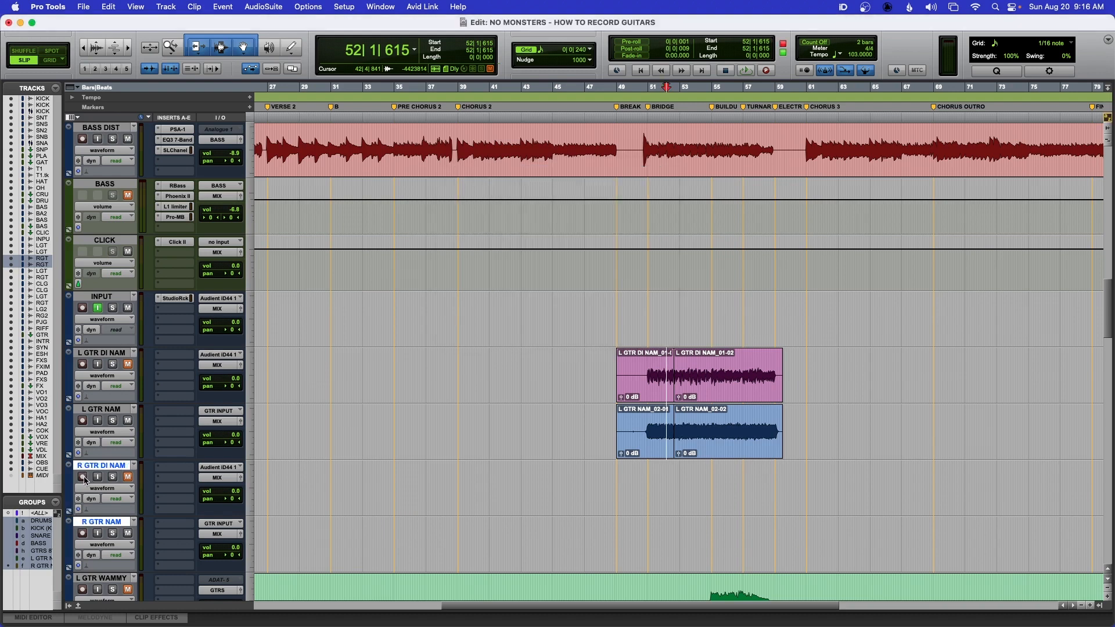
- Record-arm the R GTR tracks, record a second guitar take, stop, and disarm the tracks
{"action": "left_click", "coordinate": [83, 477]}
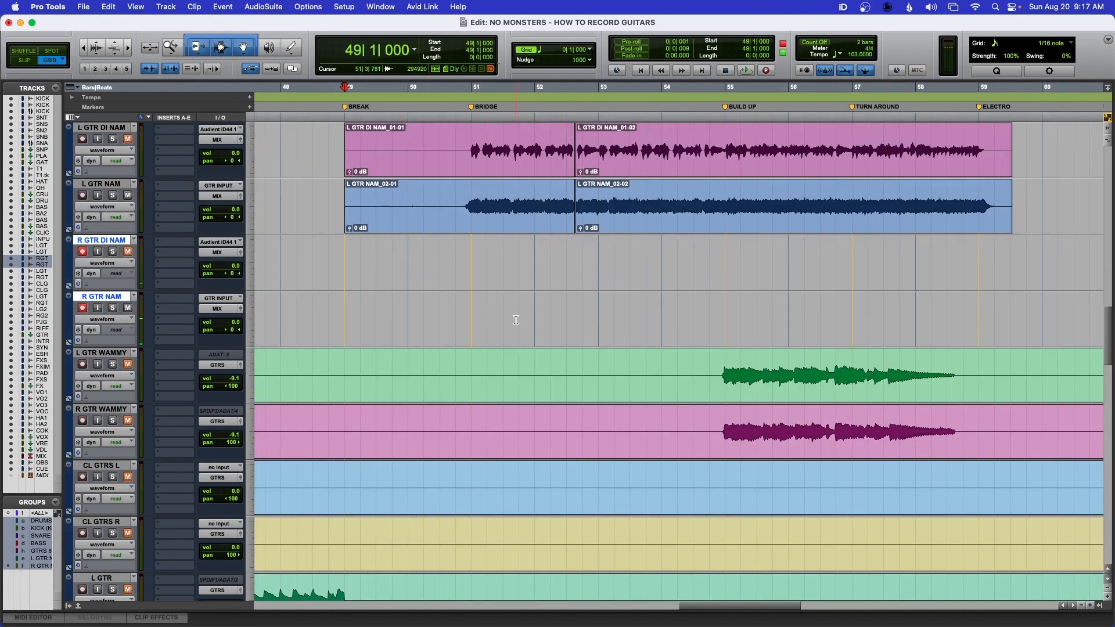
{"action": "key", "text": "super+space"}
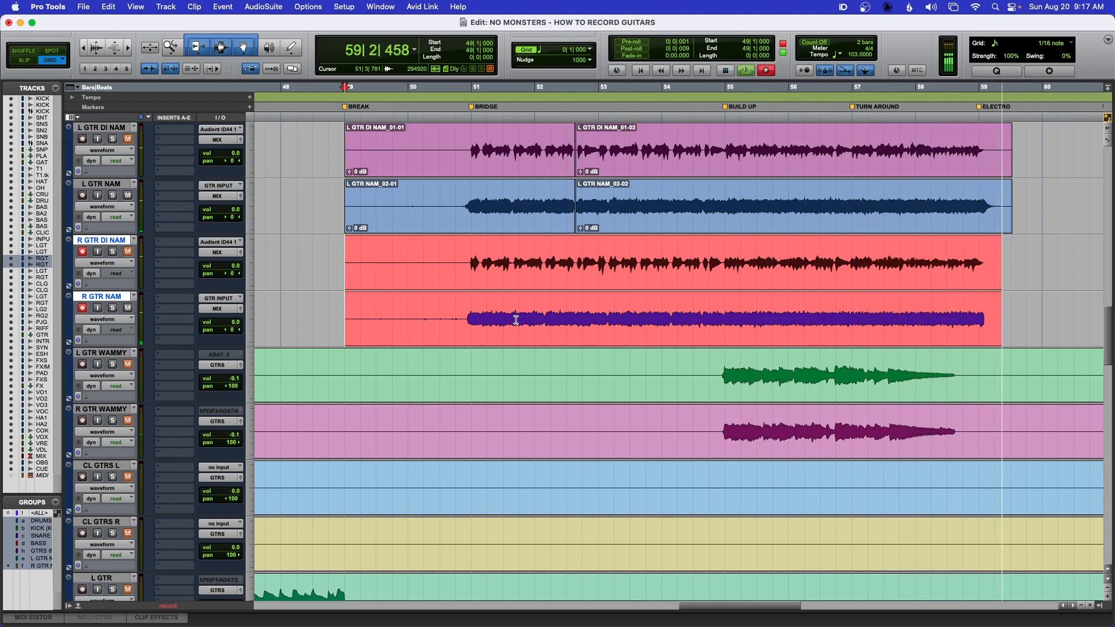
{"action": "key", "text": "super+period"}
{"action": "left_click", "coordinate": [82, 308]}
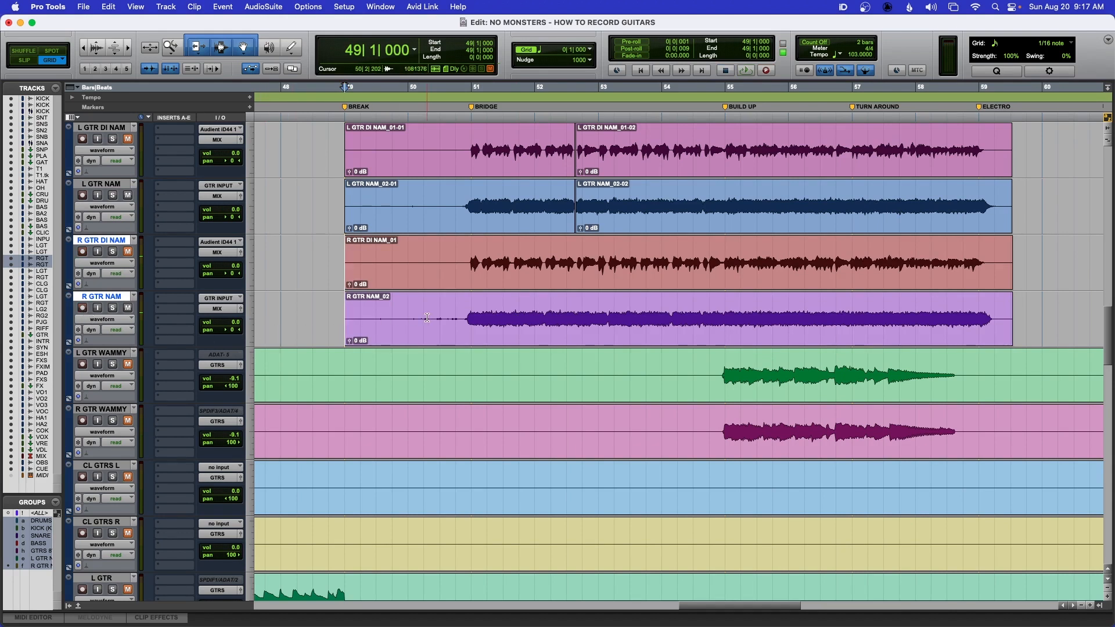
- Delete the empty clip section before the bridge on all four guitar tracks
{"action": "scroll", "coordinate": [449, 341], "scroll_direction": "up", "scroll_amount": 2}
{"action": "scroll", "coordinate": [449, 341], "scroll_direction": "down", "scroll_amount": 1}
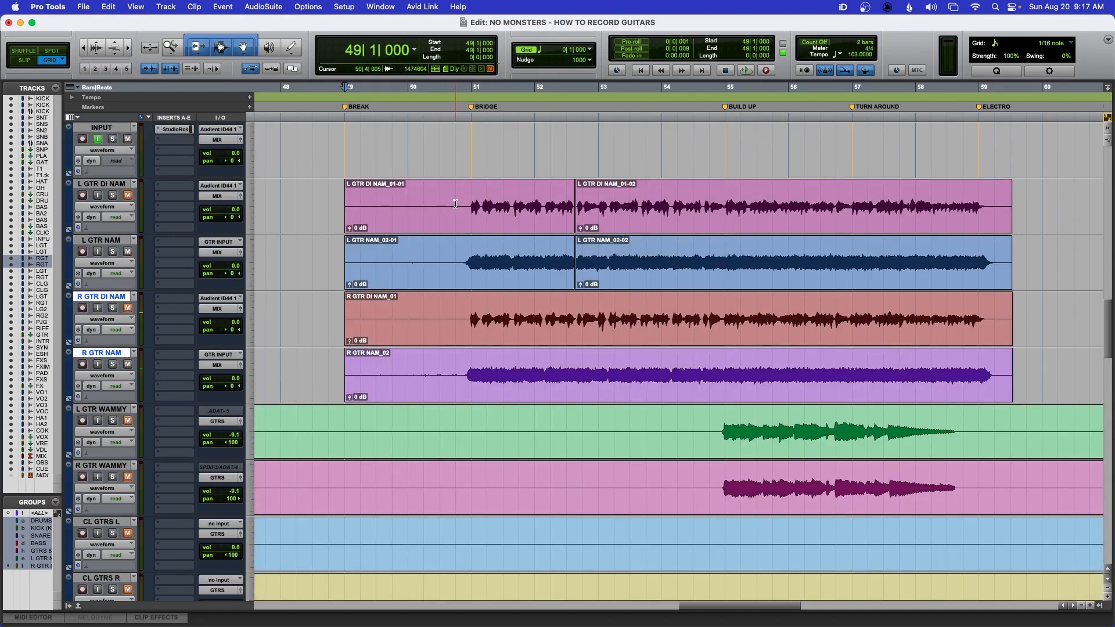
{"action": "left_click_drag", "start_coordinate": [455, 215], "coordinate": [326, 331]}
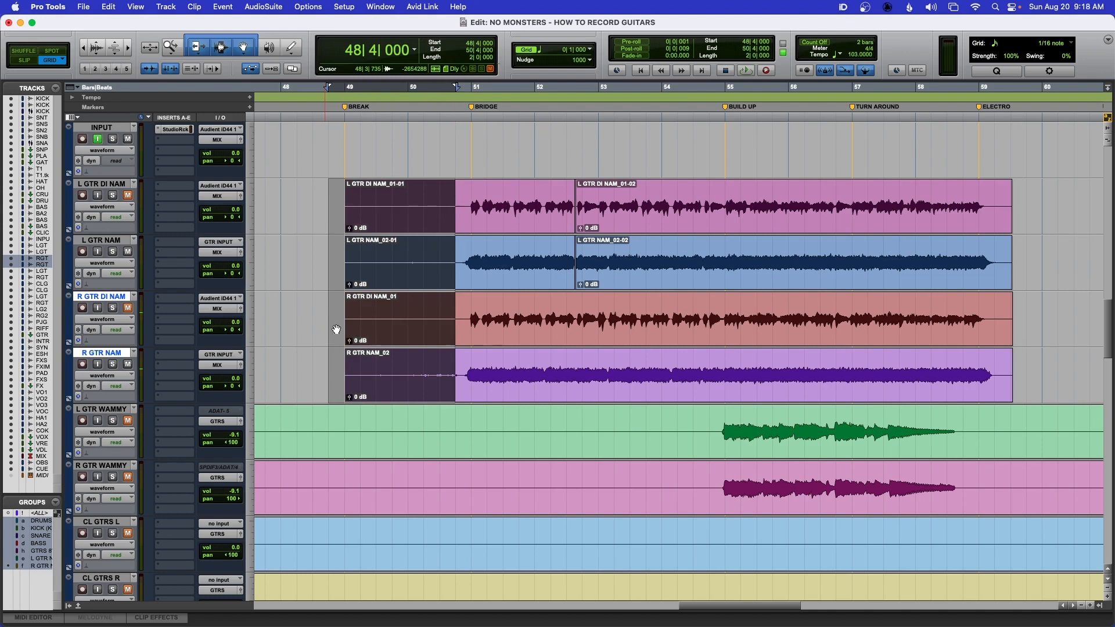
{"action": "key", "text": "Delete"}
- Delete the clip tails after bar 59 on all four guitar tracks
{"action": "scroll", "coordinate": [824, 203], "scroll_direction": "right", "scroll_amount": 5}
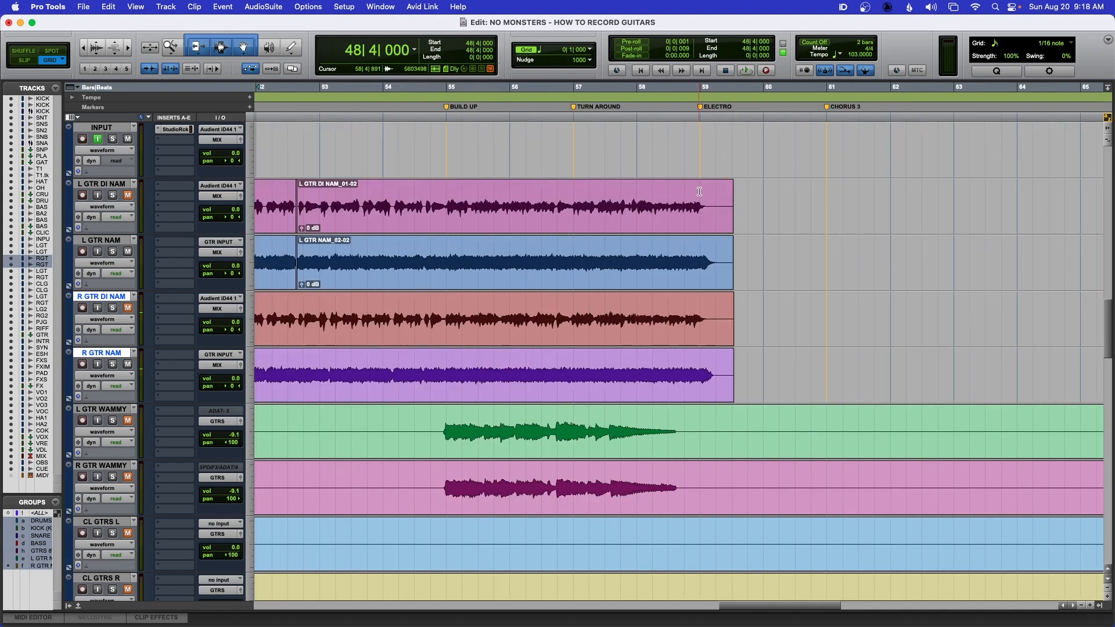
{"action": "left_click_drag", "start_coordinate": [700, 192], "coordinate": [779, 343]}
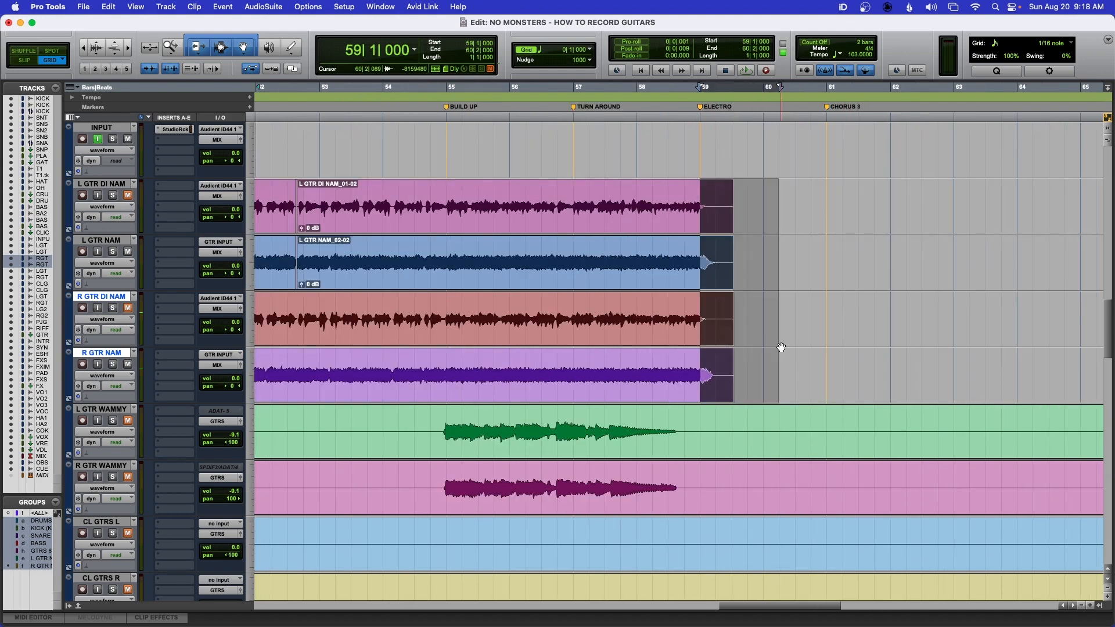
{"action": "key", "text": "Delete"}
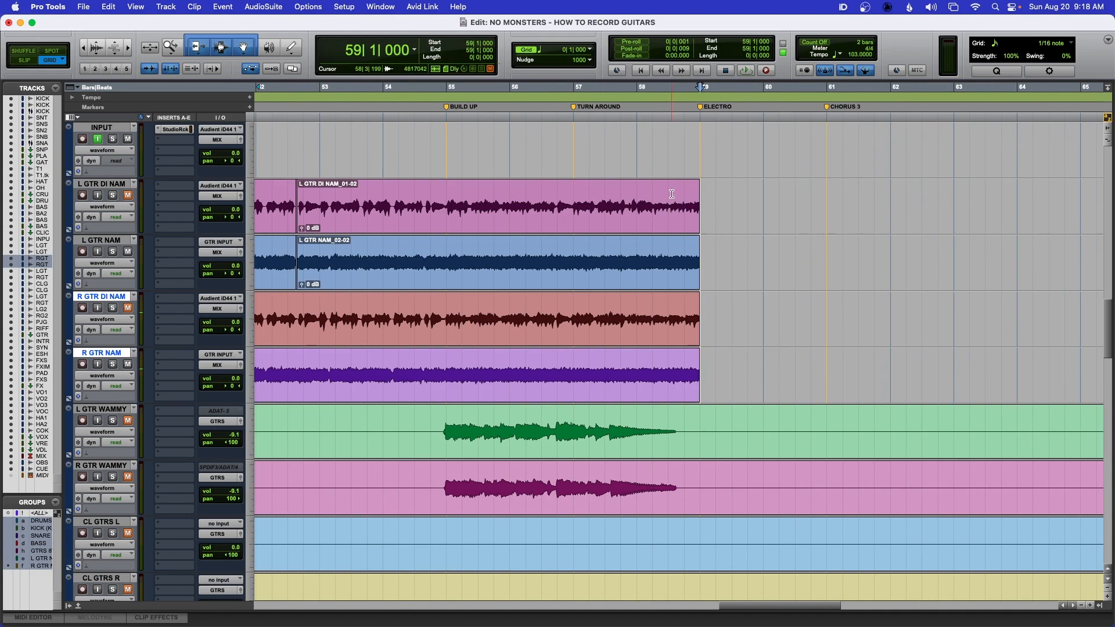
- Add short fade-outs to the ends of the clips on all four guitar tracks
{"action": "key", "text": "t"}
{"action": "key", "text": "t"}
{"action": "key", "text": "t"}
{"action": "key", "text": "F2"}
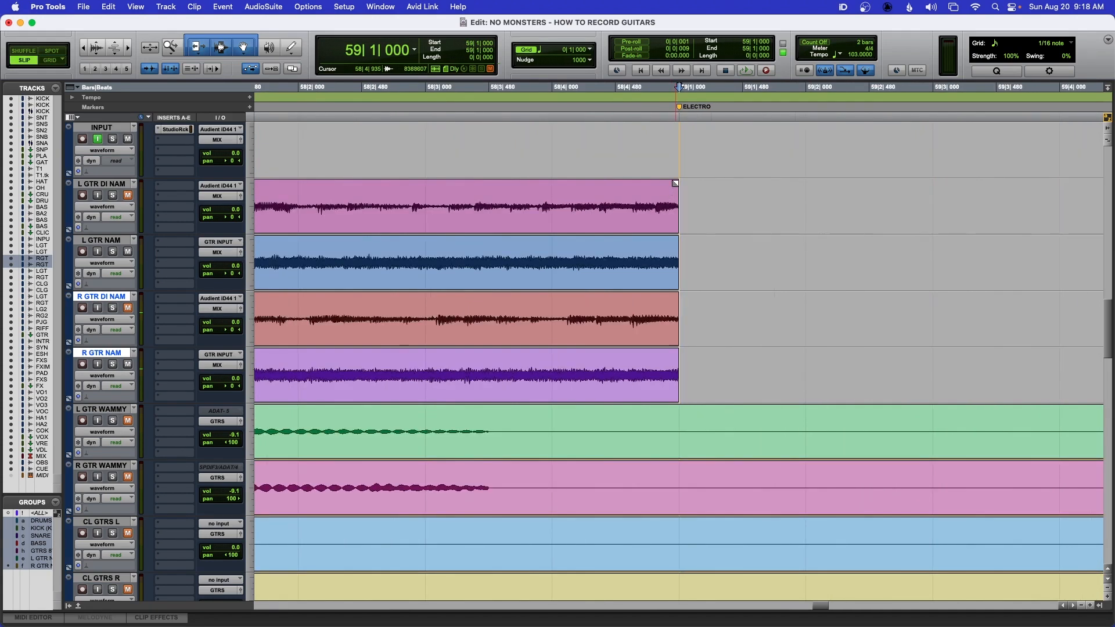
{"action": "left_click_drag", "start_coordinate": [676, 183], "coordinate": [669, 186]}
{"action": "left_click_drag", "start_coordinate": [676, 296], "coordinate": [670, 299]}
{"action": "left_click_drag", "start_coordinate": [673, 228], "coordinate": [683, 228]}
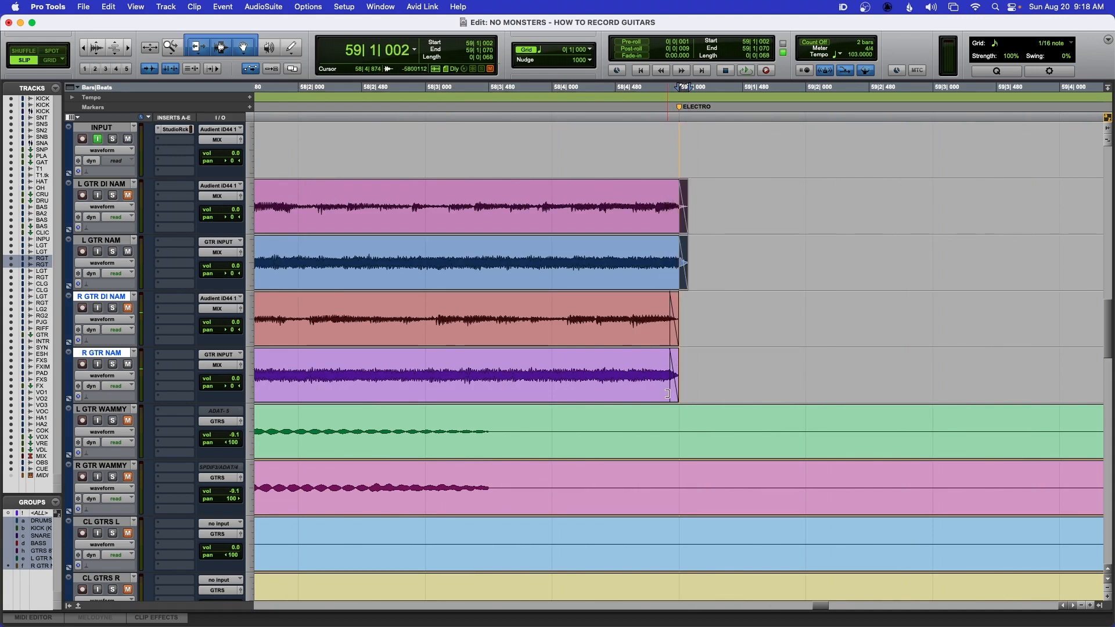
{"action": "left_click_drag", "start_coordinate": [671, 398], "coordinate": [681, 397]}
- Trim the L GTR clips to start just before the bridge and add a short fade-in
{"action": "key", "text": "r"}
{"action": "key", "text": "r"}
{"action": "key", "text": "r"}
{"action": "key", "text": "r"}
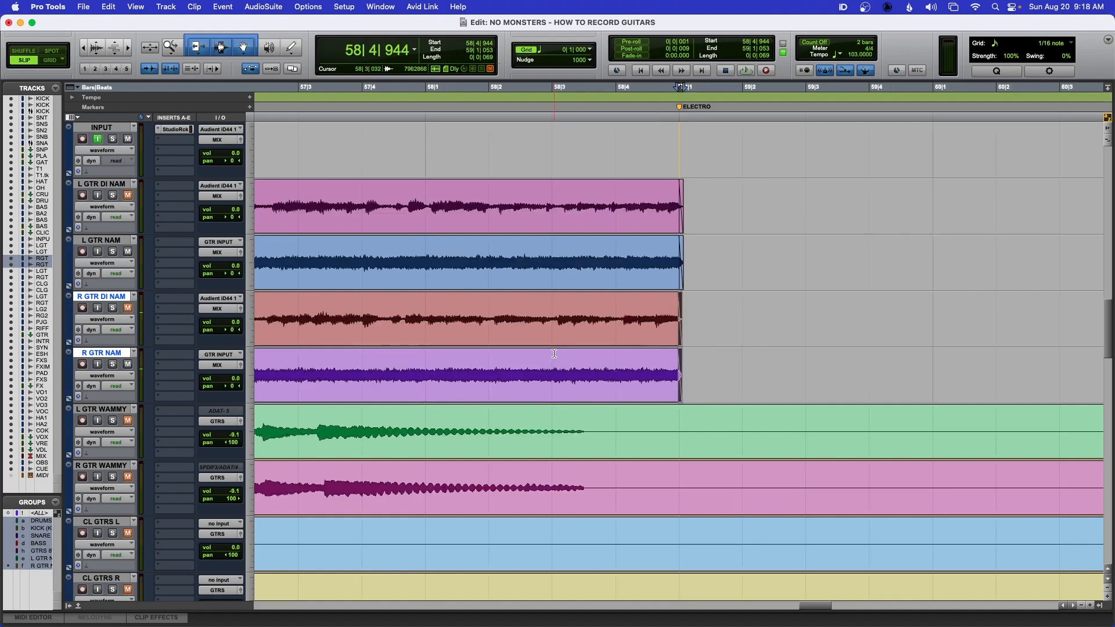
{"action": "left_click", "coordinate": [433, 199]}
{"action": "key", "text": "t"}
{"action": "key", "text": "t"}
{"action": "key", "text": "t"}
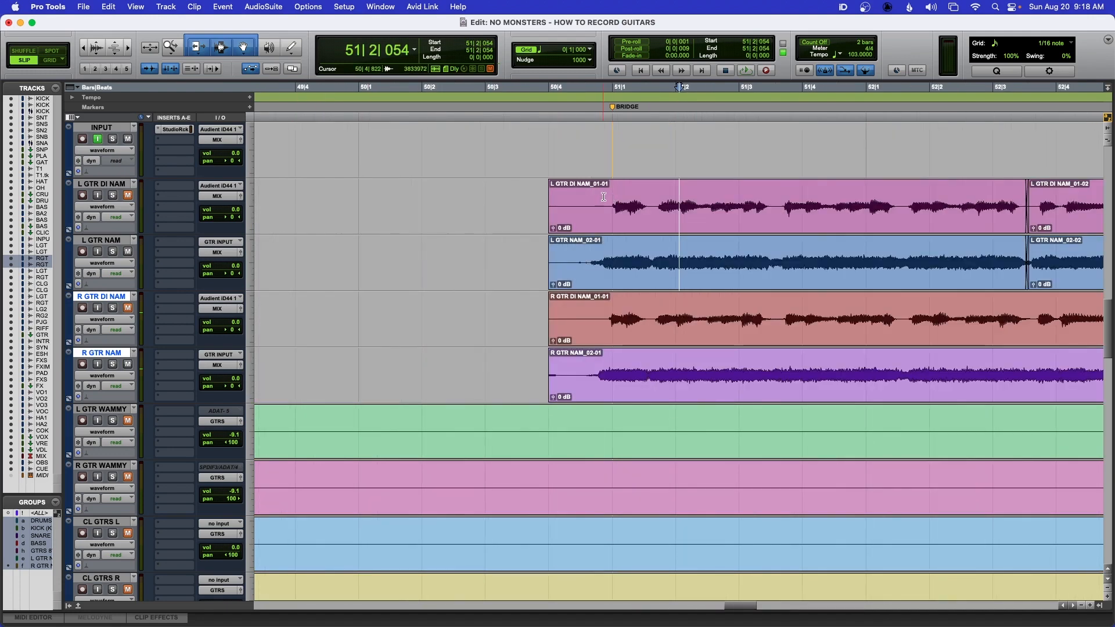
{"action": "left_click", "coordinate": [603, 197]}
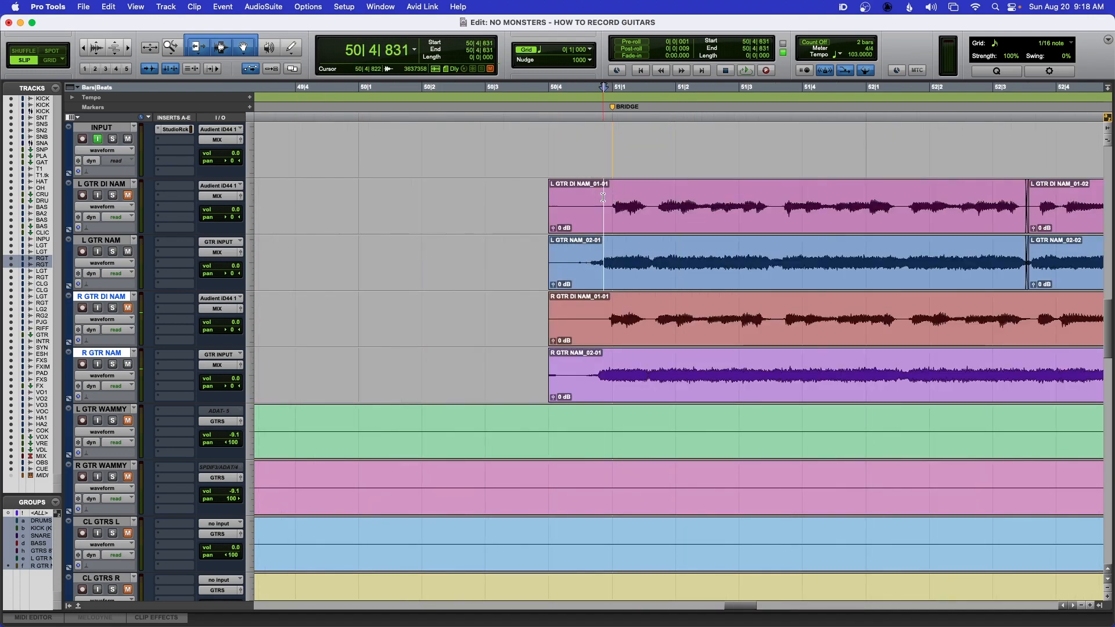
{"action": "key", "text": "a"}
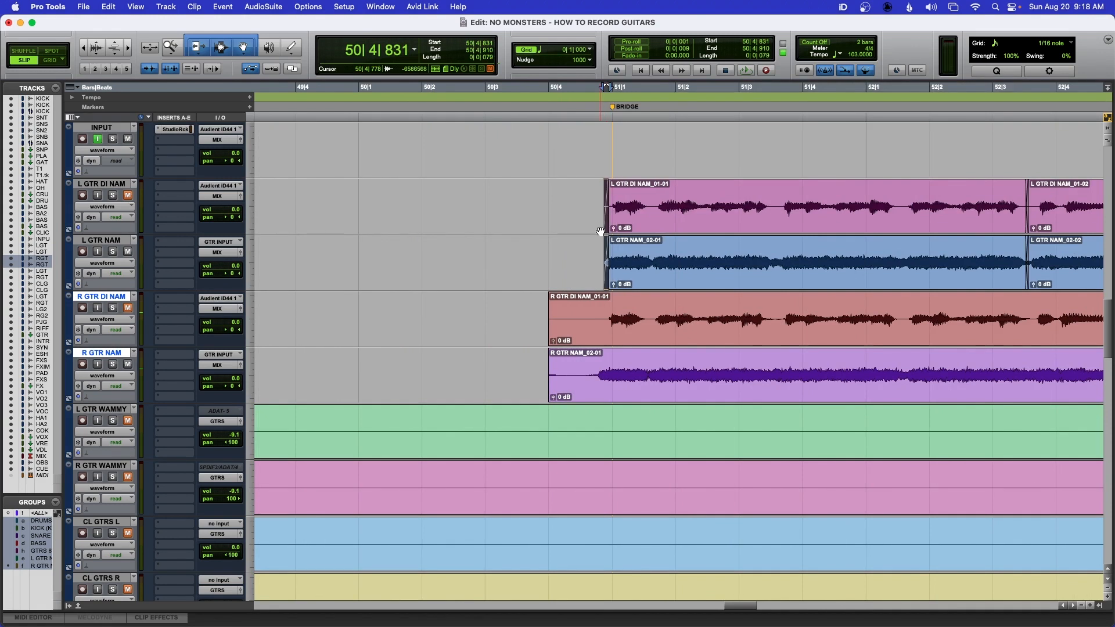
{"action": "mouse_move", "coordinate": [606, 227]}
{"action": "left_mouse_down"}
{"action": "mouse_move", "coordinate": [593, 226]}
{"action": "mouse_move", "coordinate": [605, 227]}
{"action": "left_mouse_up"}
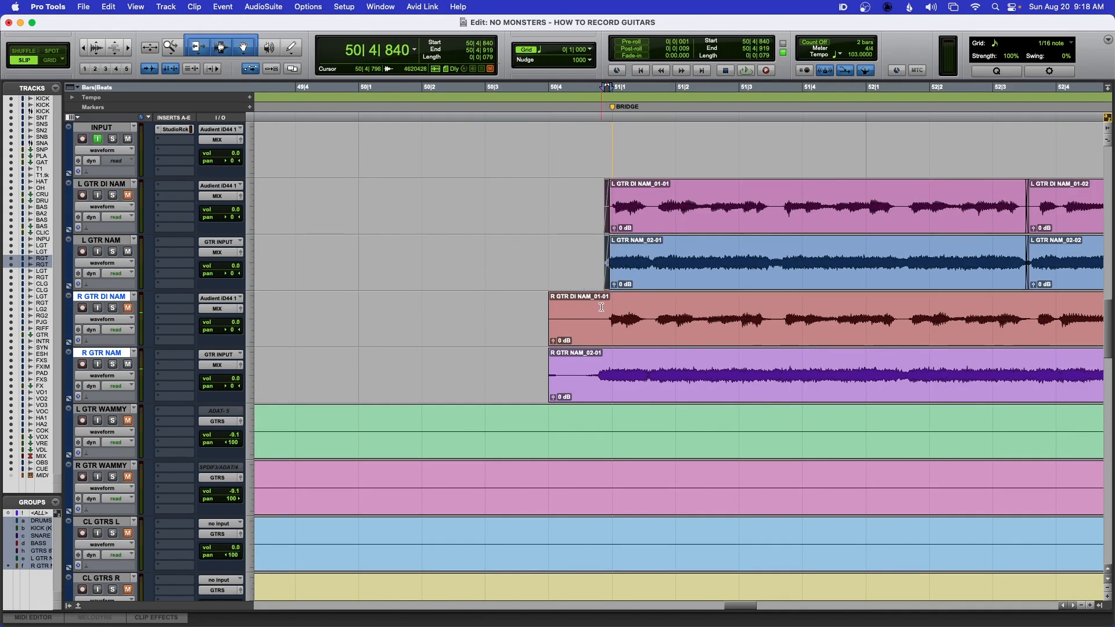
- Trim the R GTR clips to start just before the bridge and add a short fade-in
{"action": "left_click", "coordinate": [601, 307]}
{"action": "key", "text": "a"}
{"action": "left_click_drag", "start_coordinate": [603, 324], "coordinate": [606, 338]}
{"action": "key", "text": "t"}
{"action": "key", "text": "t"}
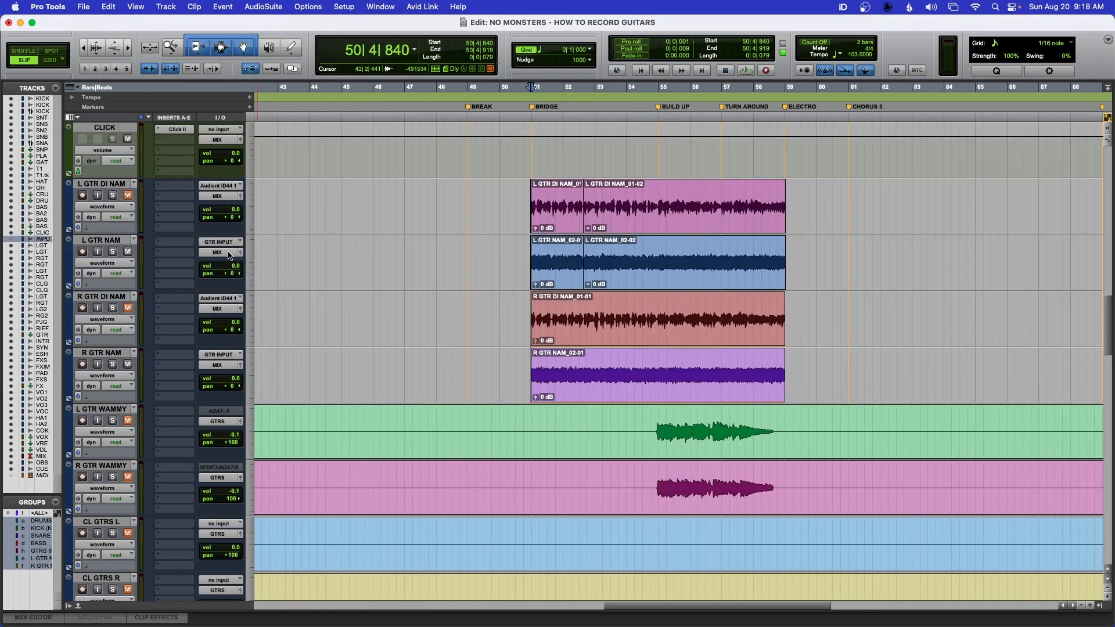
- Pan both L GTR tracks hard left to 100 and both R GTR tracks hard right to 100
{"action": "left_click_drag", "start_coordinate": [232, 223], "coordinate": [199, 221]}
{"action": "left_click_drag", "start_coordinate": [232, 275], "coordinate": [187, 276]}
{"action": "left_click_drag", "start_coordinate": [237, 333], "coordinate": [263, 337]}
{"action": "left_click_drag", "start_coordinate": [231, 389], "coordinate": [287, 381]}
- Play back the double-tracked guitars from bar 50 to audition them, then stop
{"action": "left_click", "coordinate": [516, 191]}
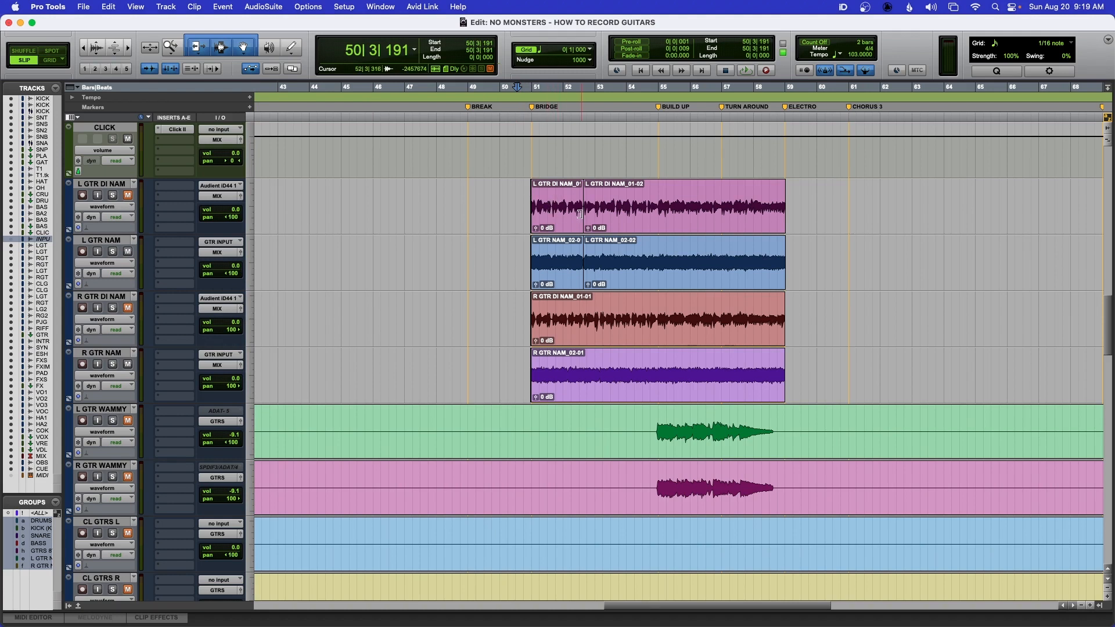
{"action": "key", "text": "space"}
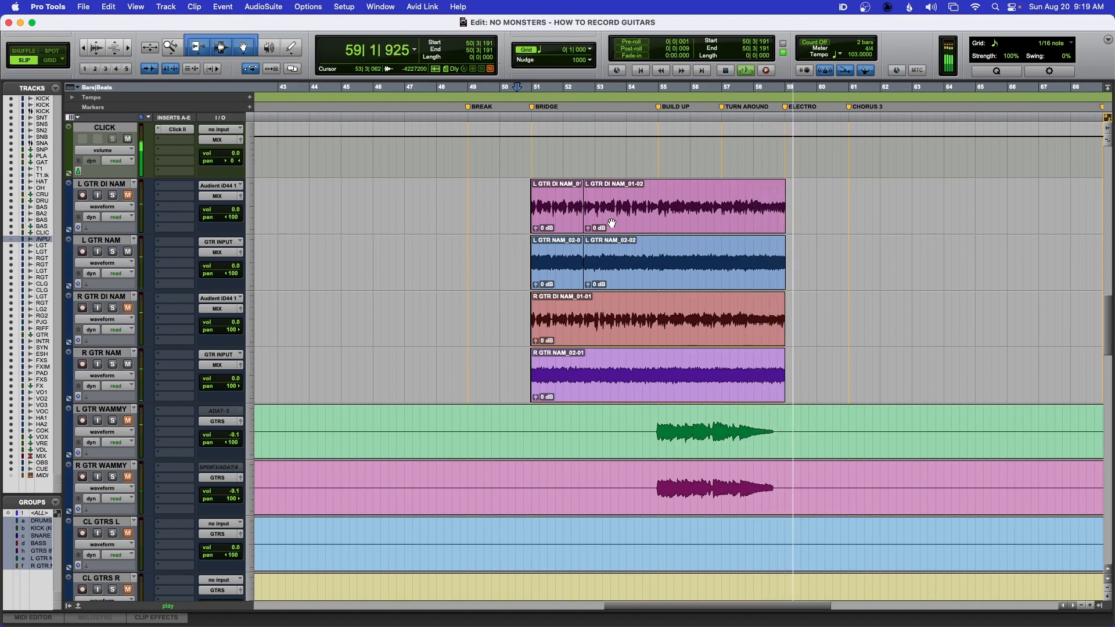
{"action": "key", "text": "space"}
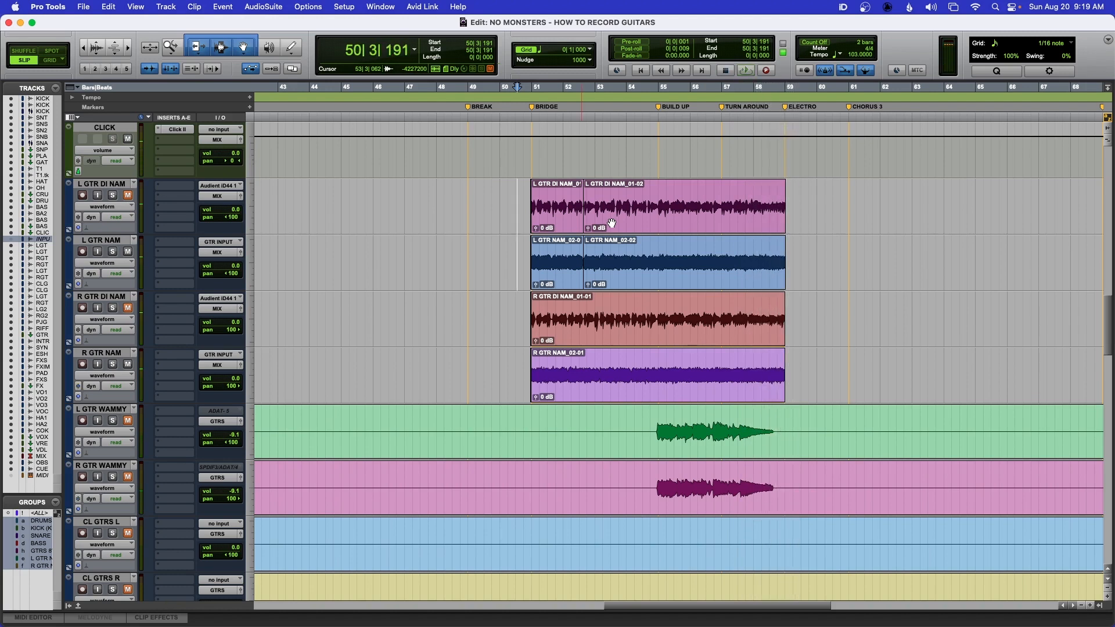